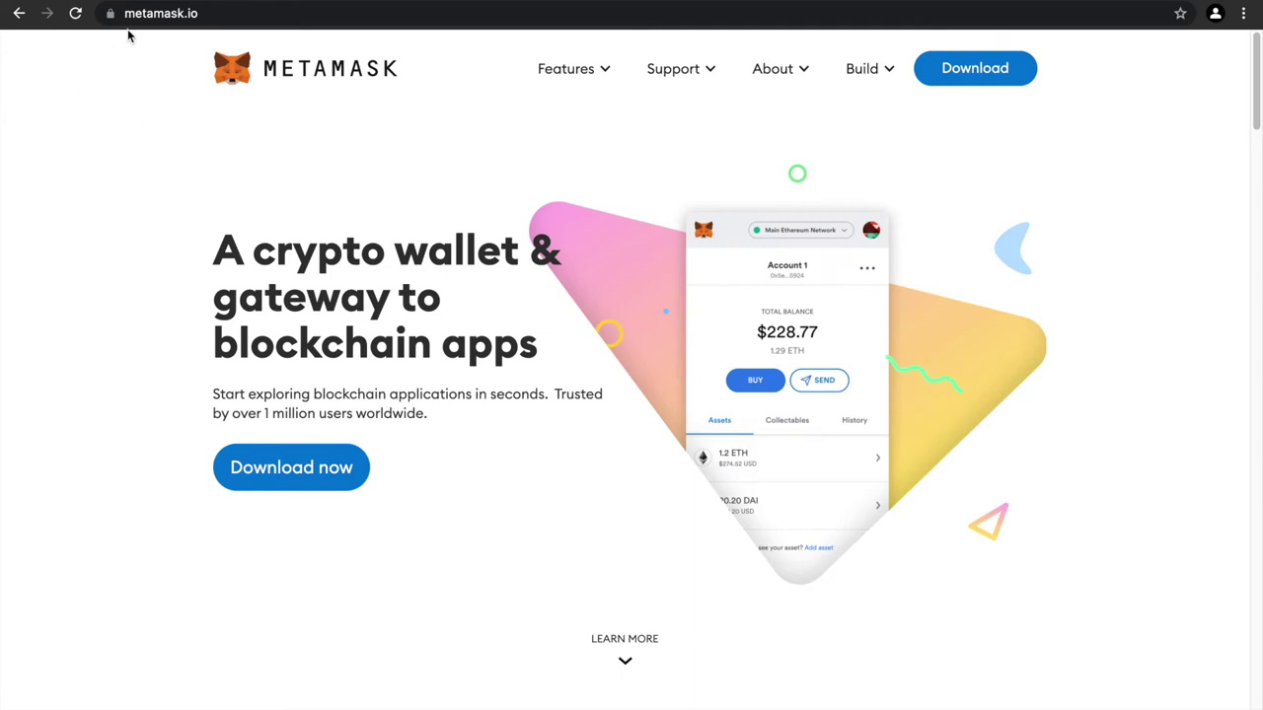
Begin setting up a new Chrome profile without an account, and return to the original browser window
click(208, 14)
click(1216, 13)
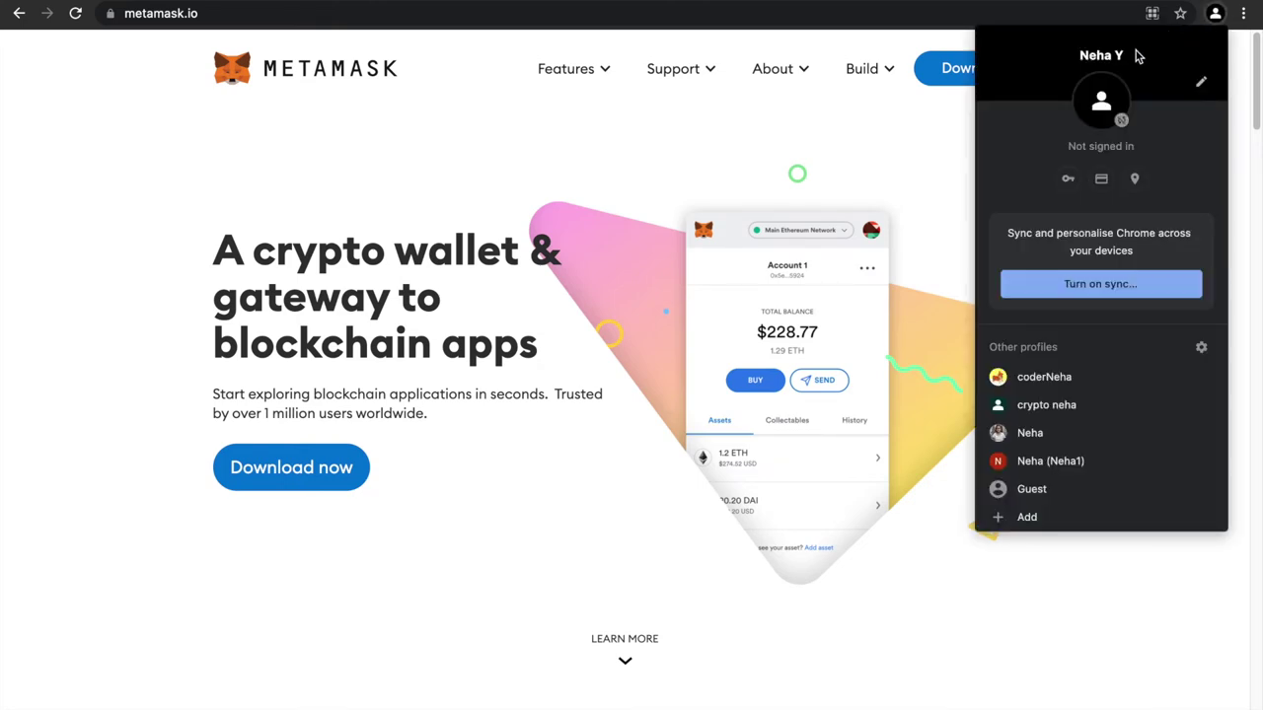
click(1028, 517)
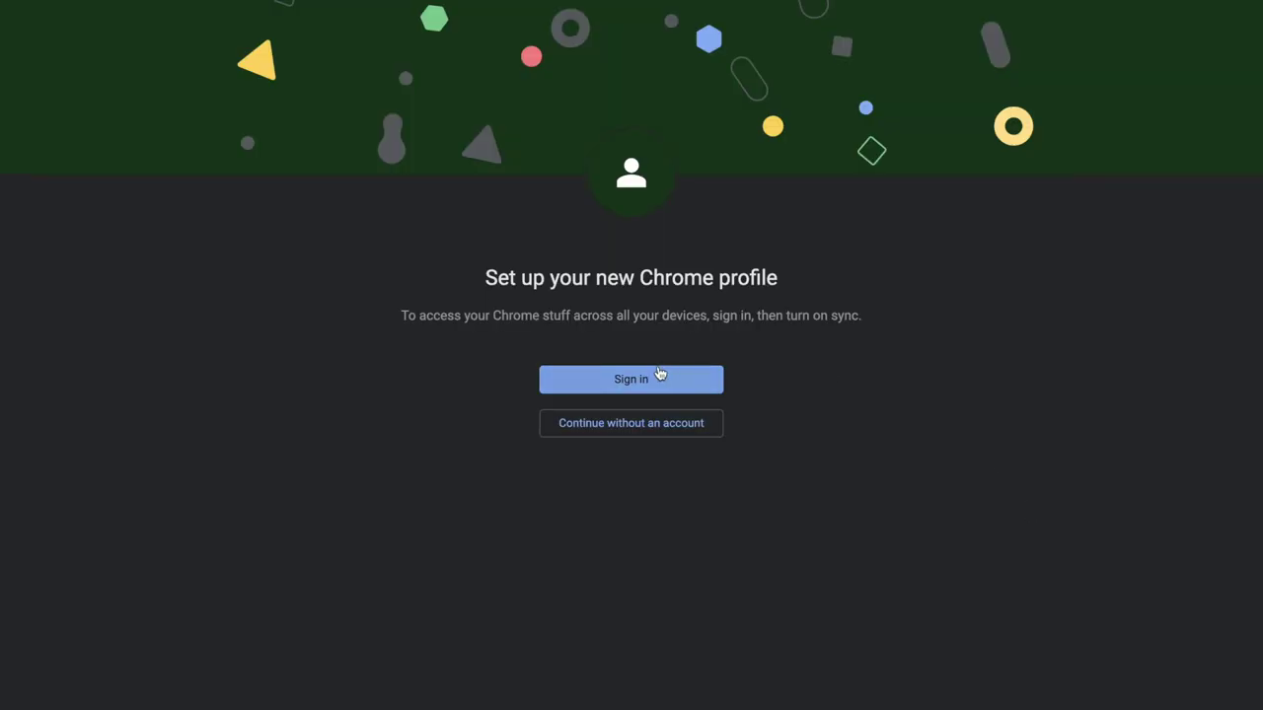
click(655, 429)
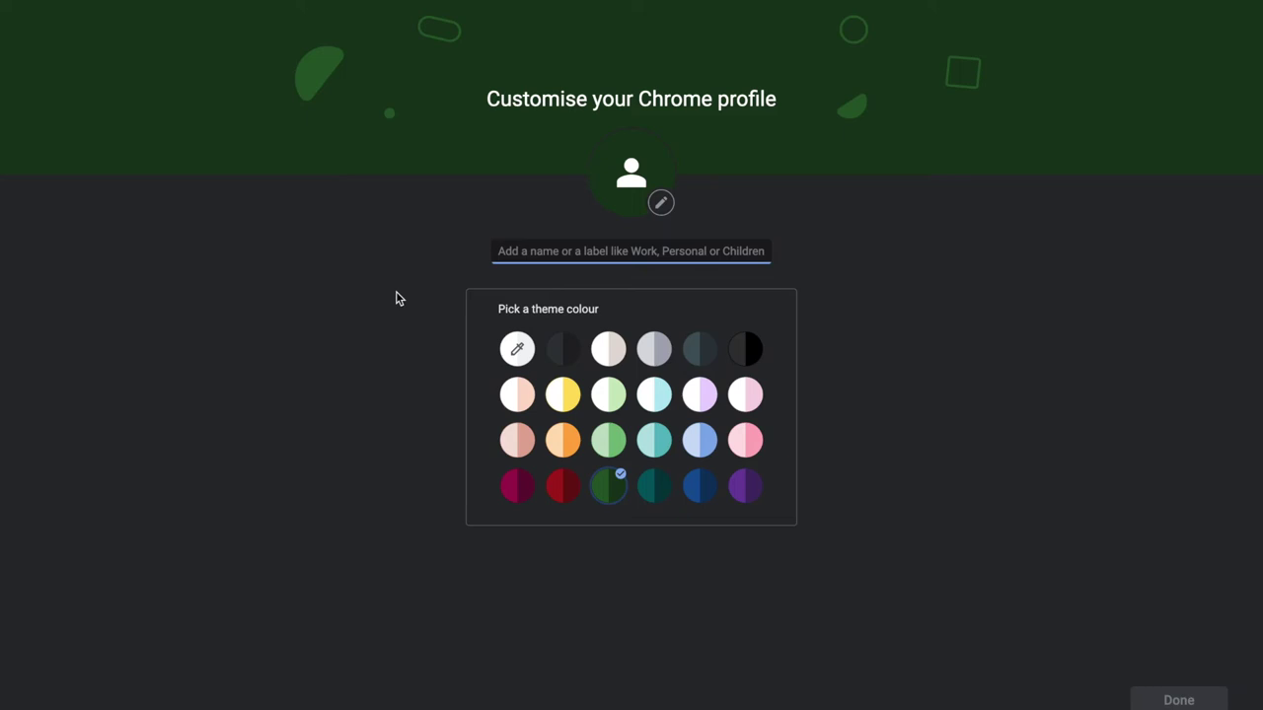
key(ctrl+Left)
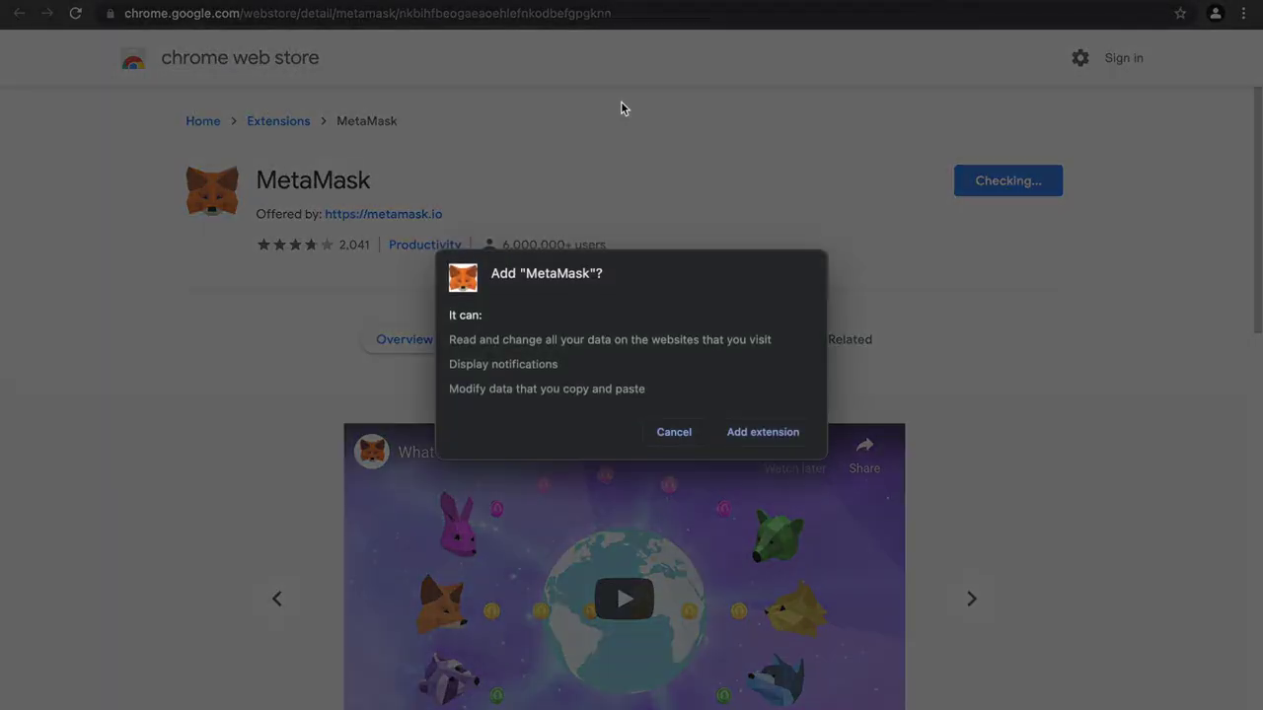
Add the MetaMask extension to Chrome and choose to create a new wallet
click(766, 436)
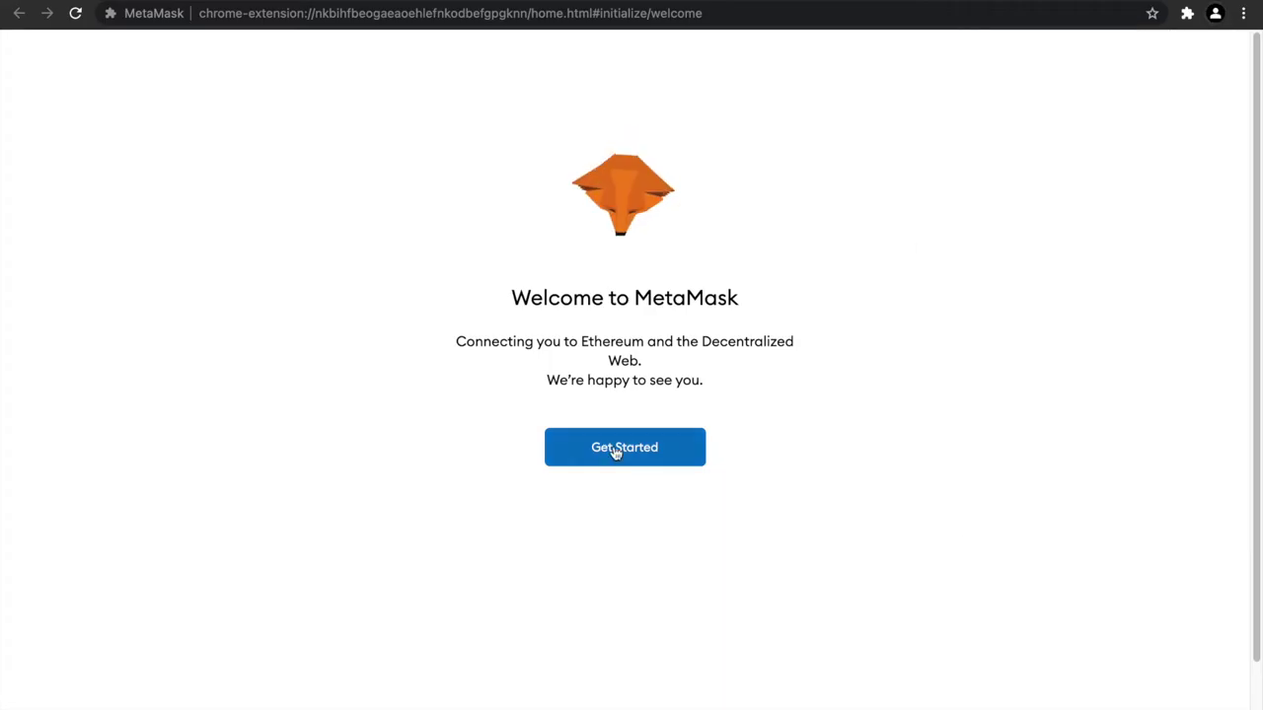
click(615, 446)
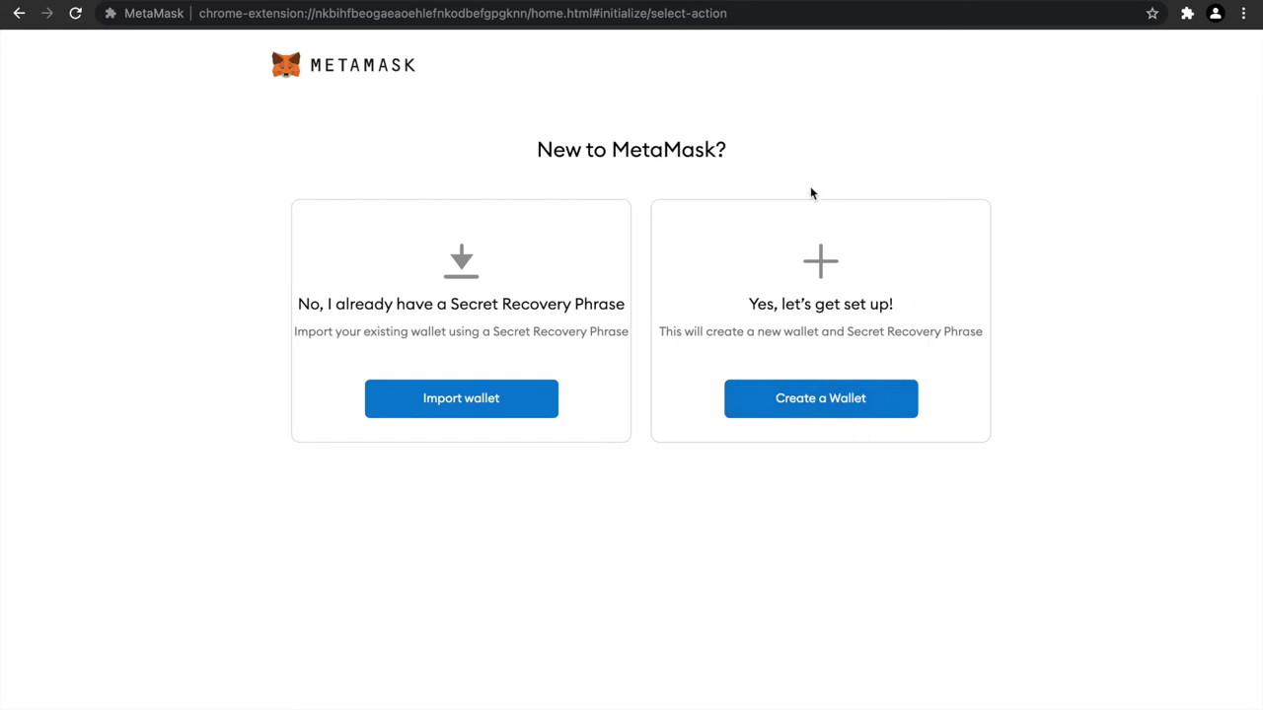
click(804, 400)
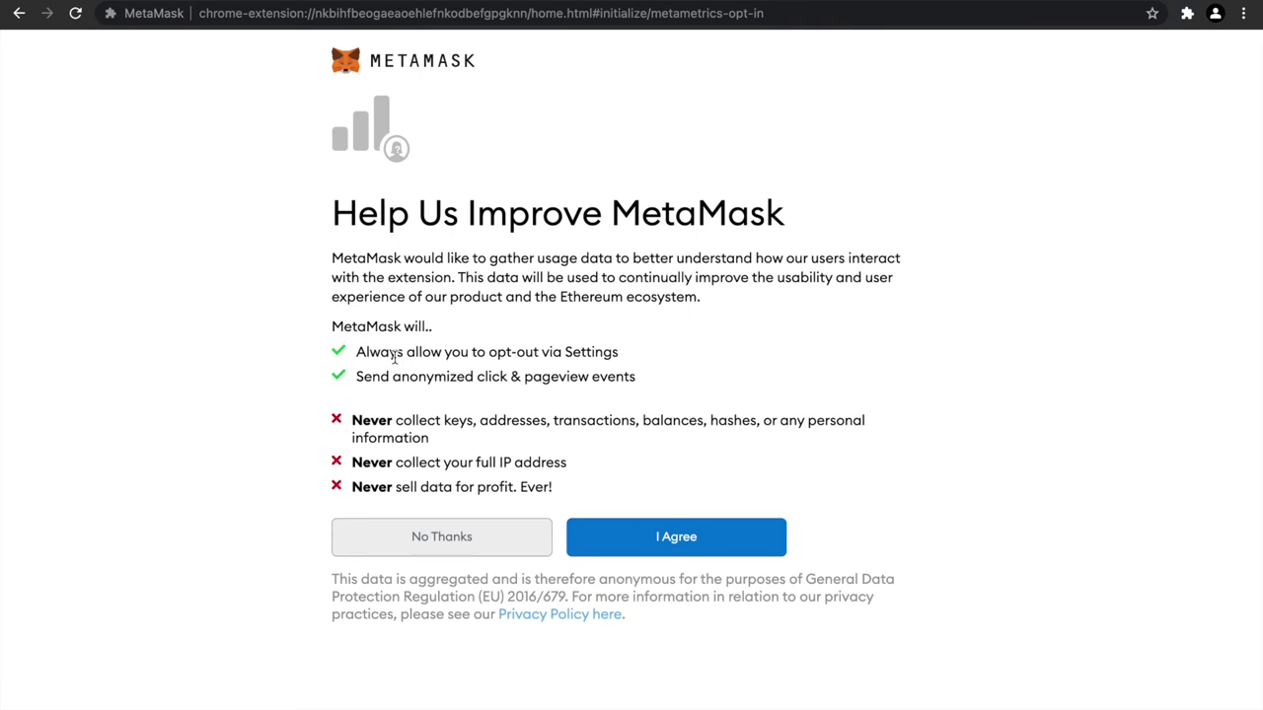
Get past the usage-data request and create the wallet password, confirming it and accepting the Terms of Use
drag(362, 377, 541, 396)
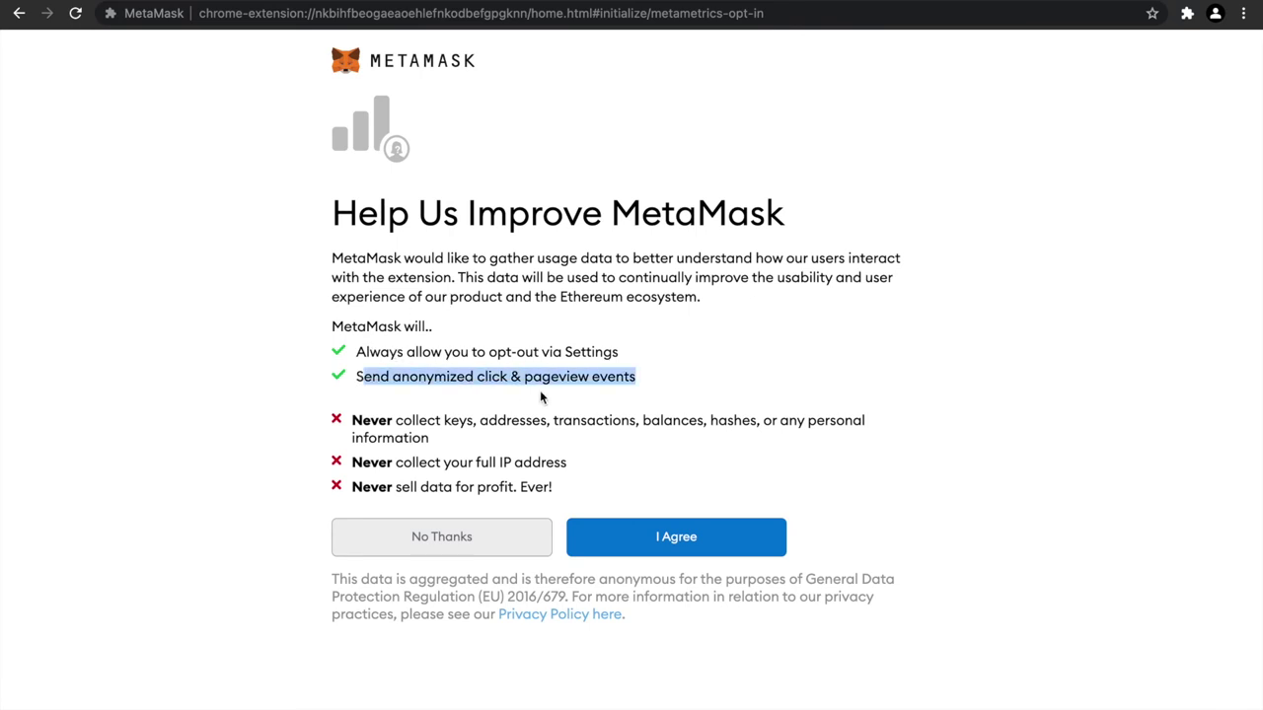
click(661, 373)
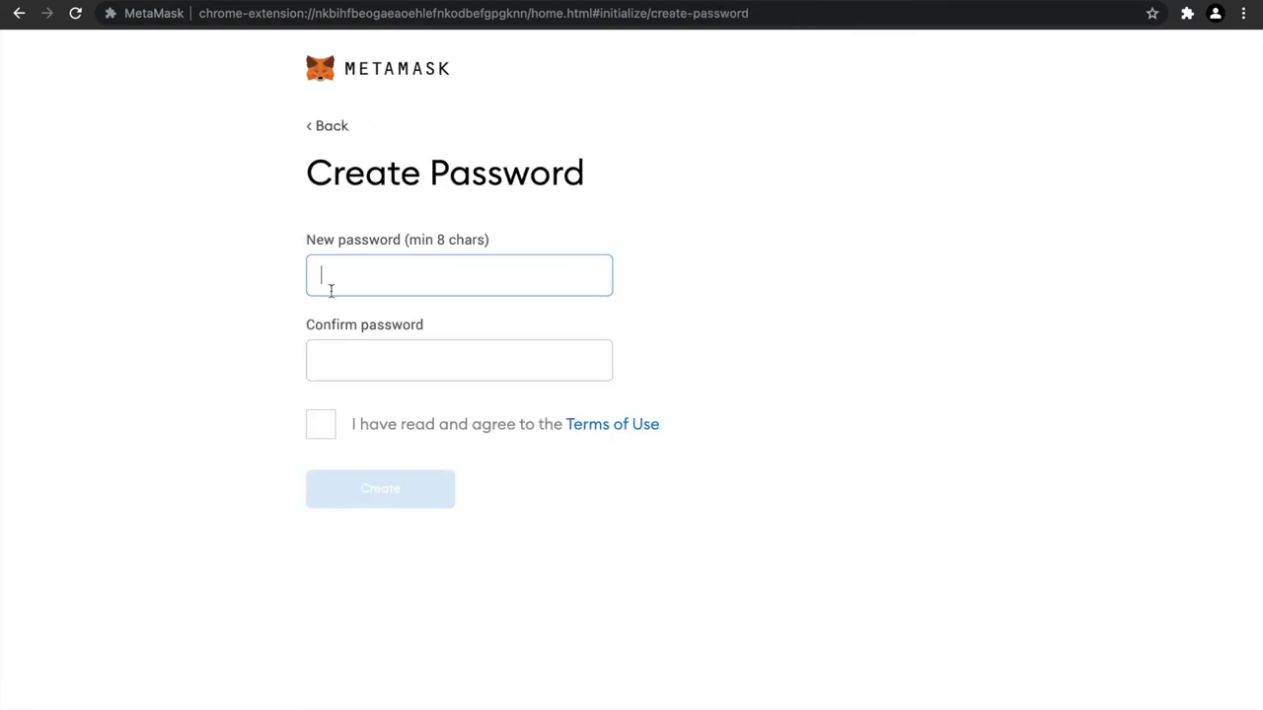
click(323, 426)
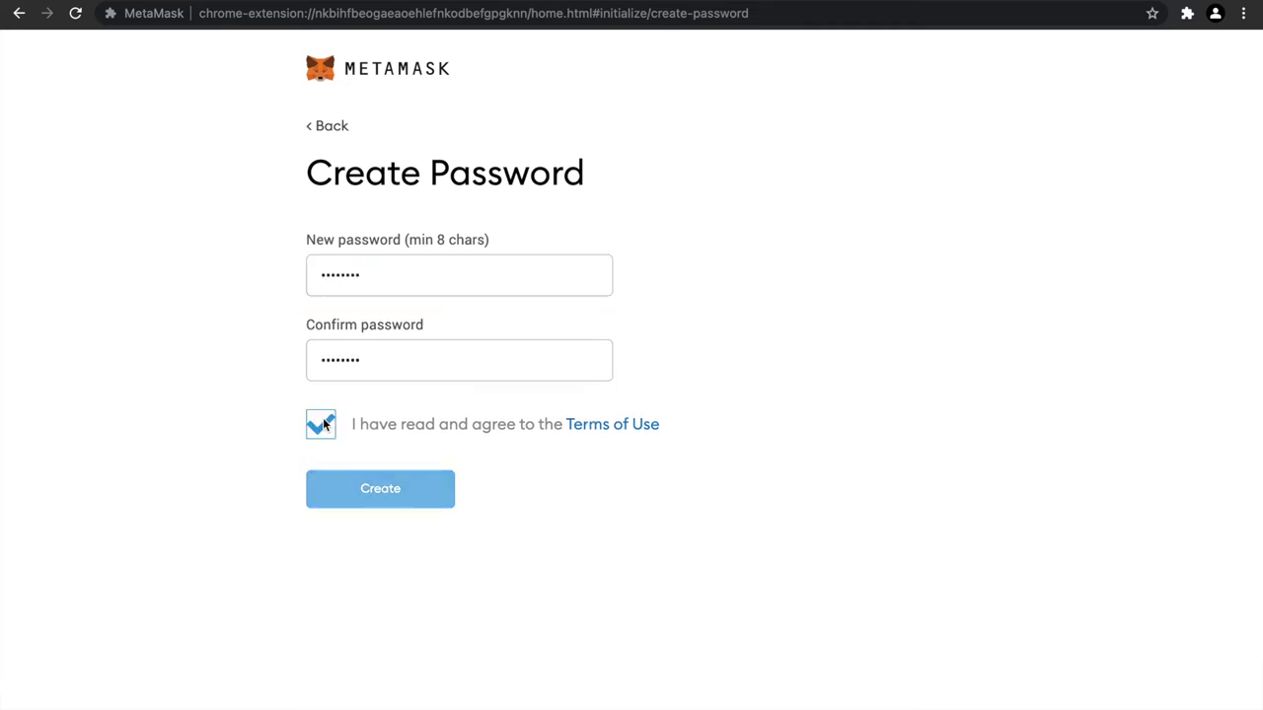
click(376, 490)
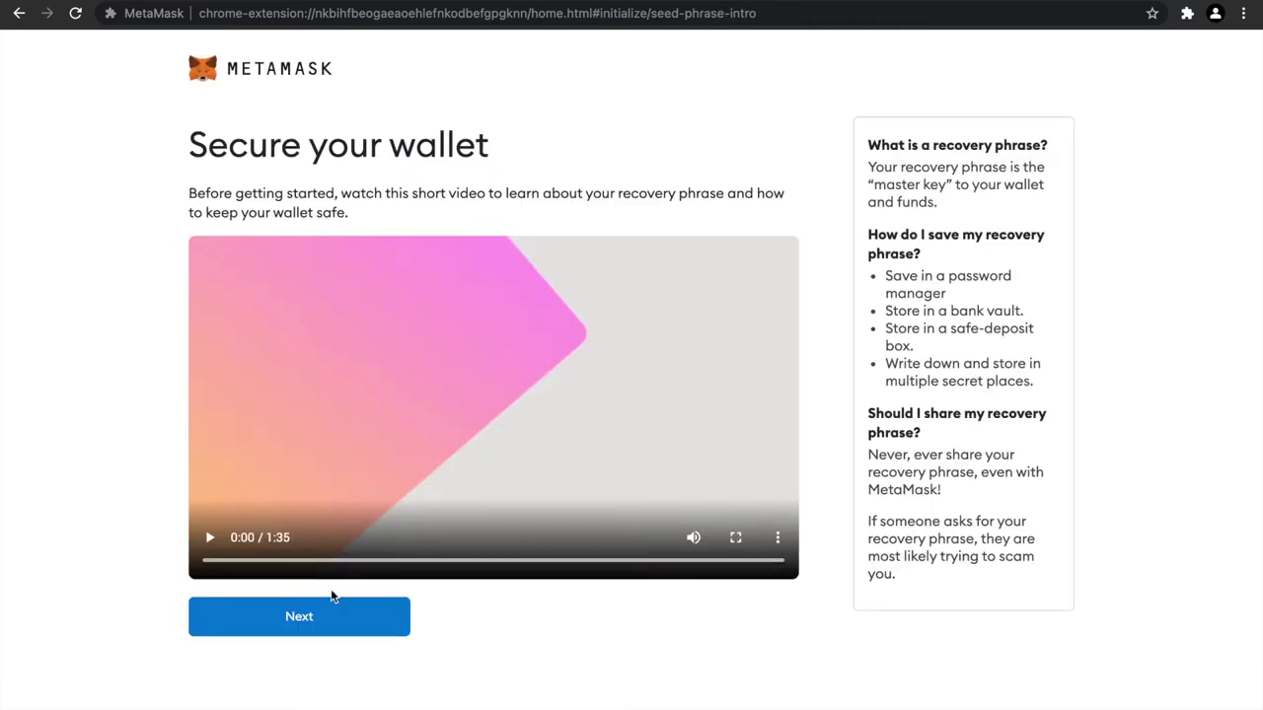
Continue past the wallet security video, reveal the secret backup phrase and proceed to its confirmation
click(299, 617)
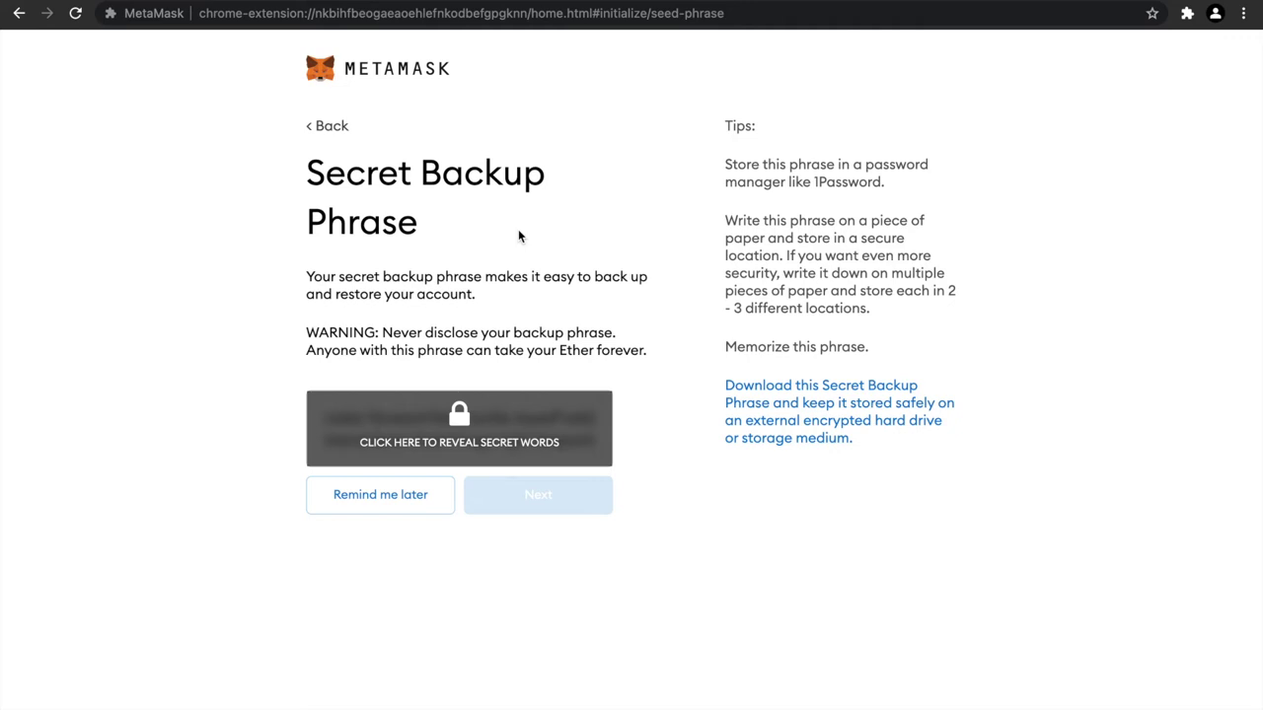
click(458, 440)
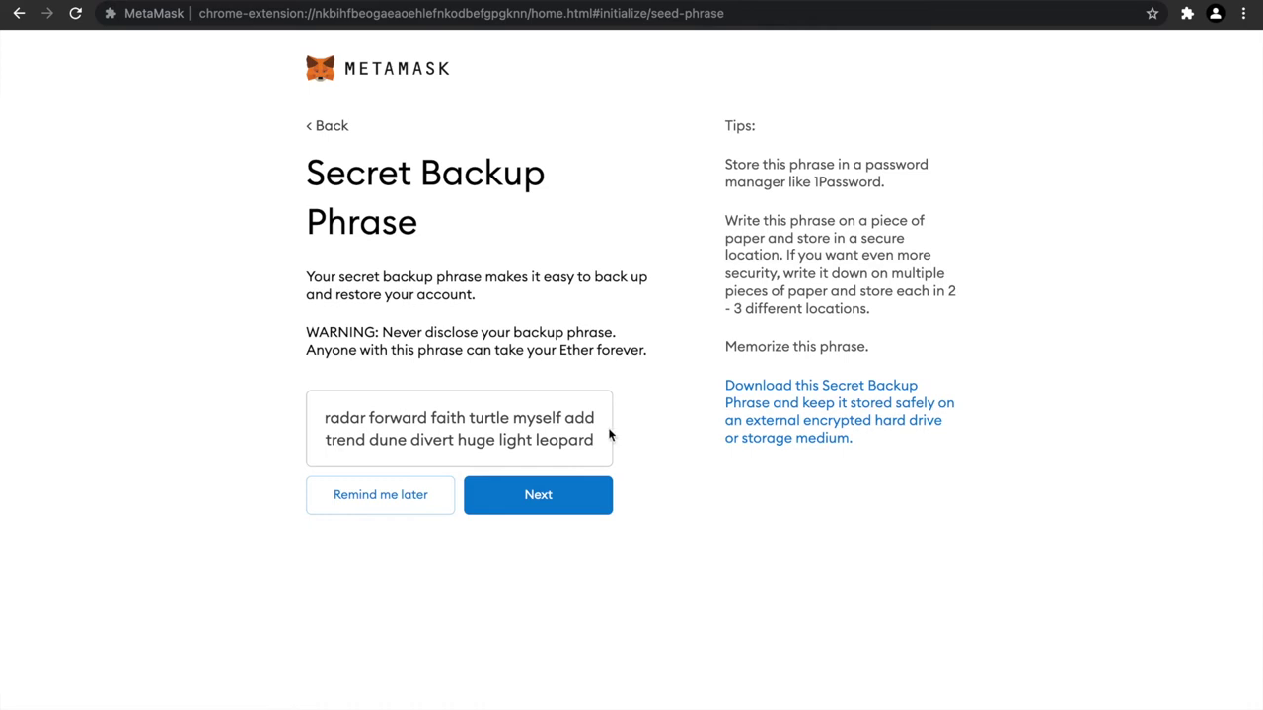
click(542, 495)
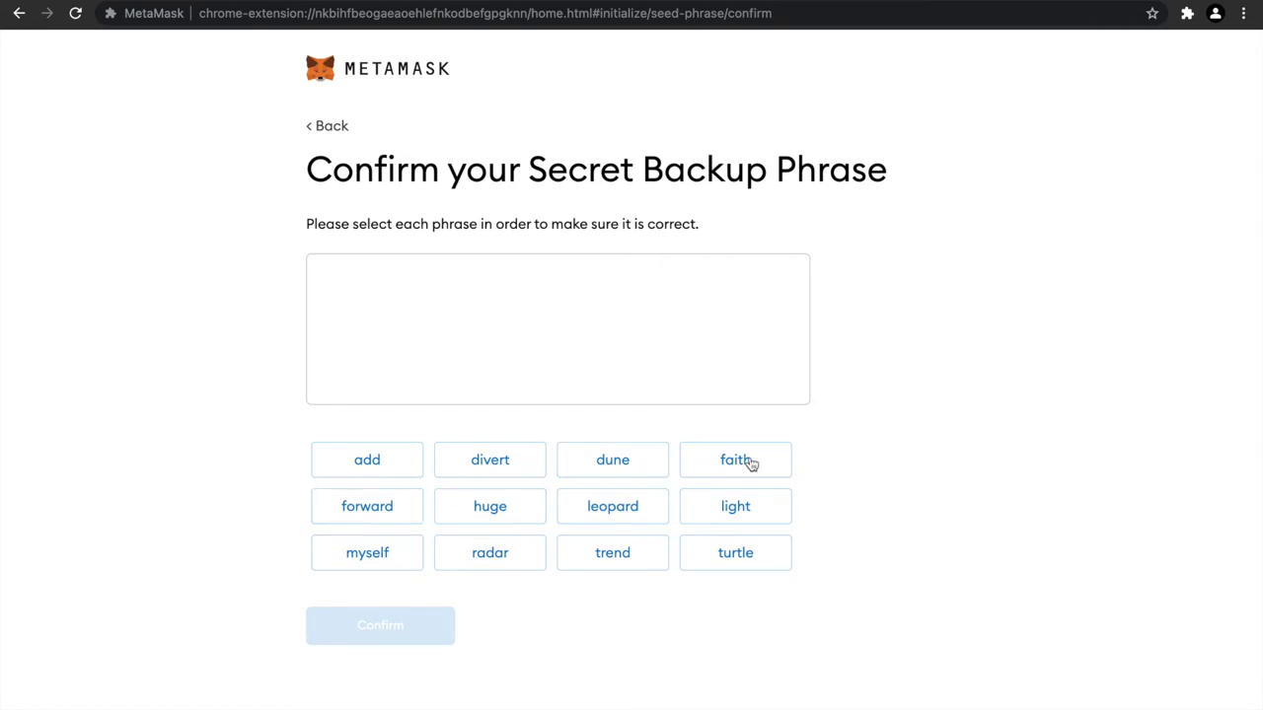
Confirm the secret backup phrase by selecting all its words in the correct order, and finish the wallet setup
click(508, 556)
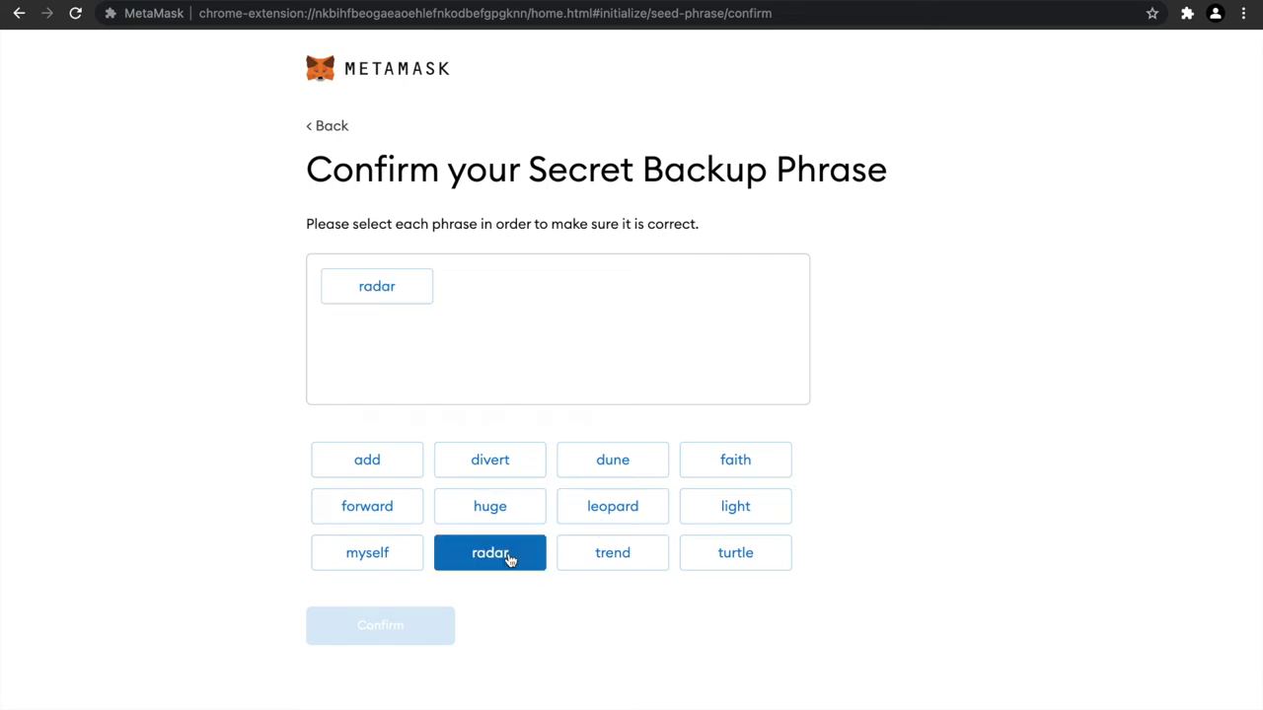
click(367, 506)
click(735, 460)
click(737, 556)
click(367, 553)
click(366, 460)
click(612, 553)
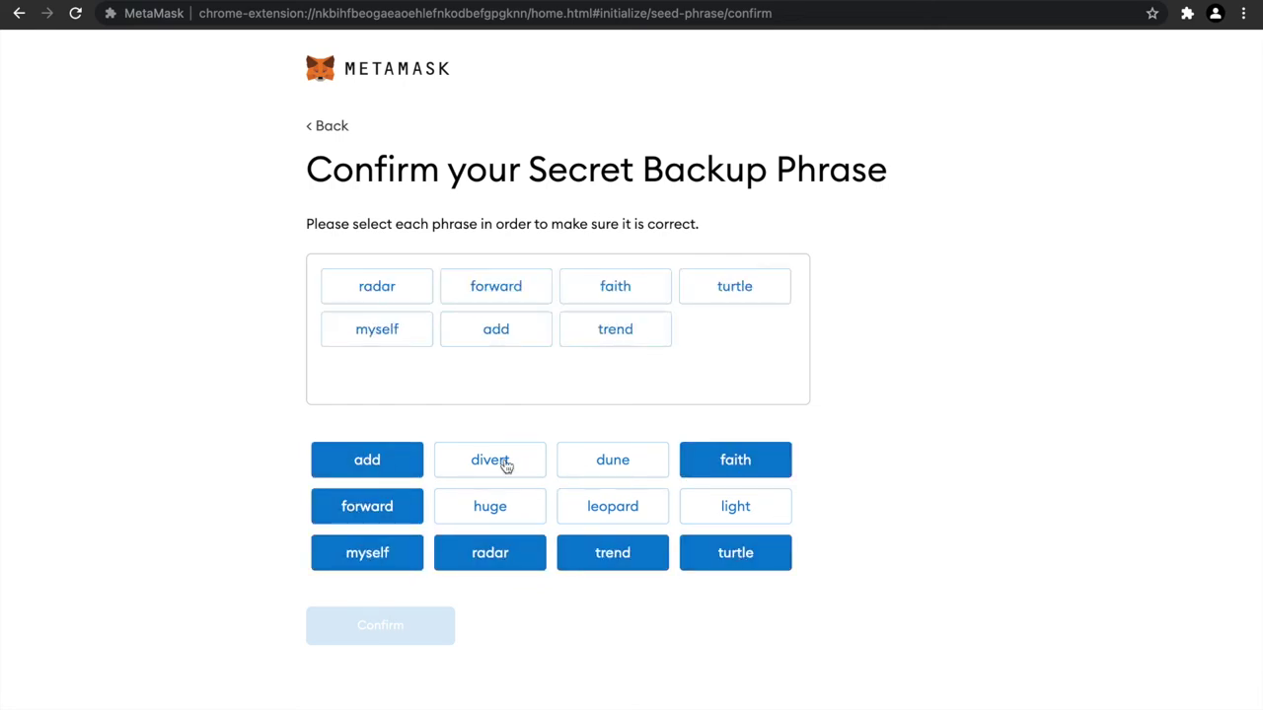
click(612, 460)
click(493, 463)
click(489, 506)
click(735, 506)
click(613, 506)
click(367, 627)
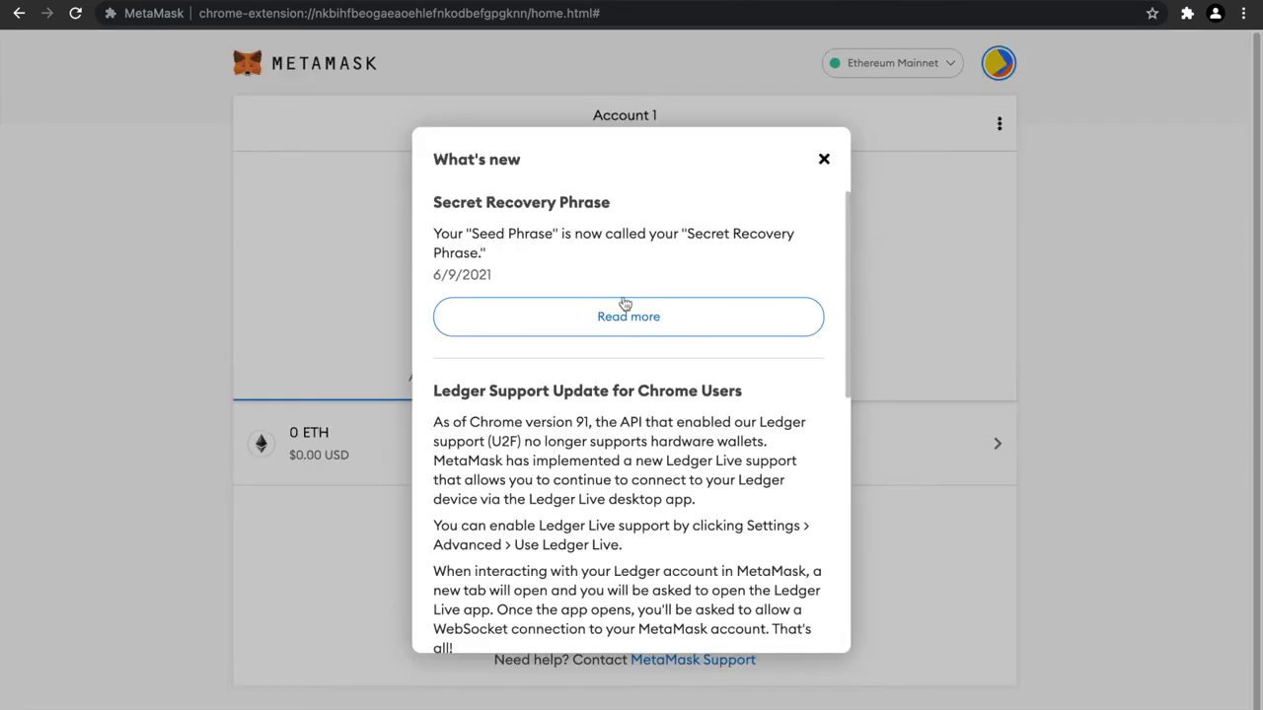
click(369, 575)
Read through the What's new notice and close it
scroll(669, 288, down, 10)
scroll(670, 288, up, 10)
click(823, 161)
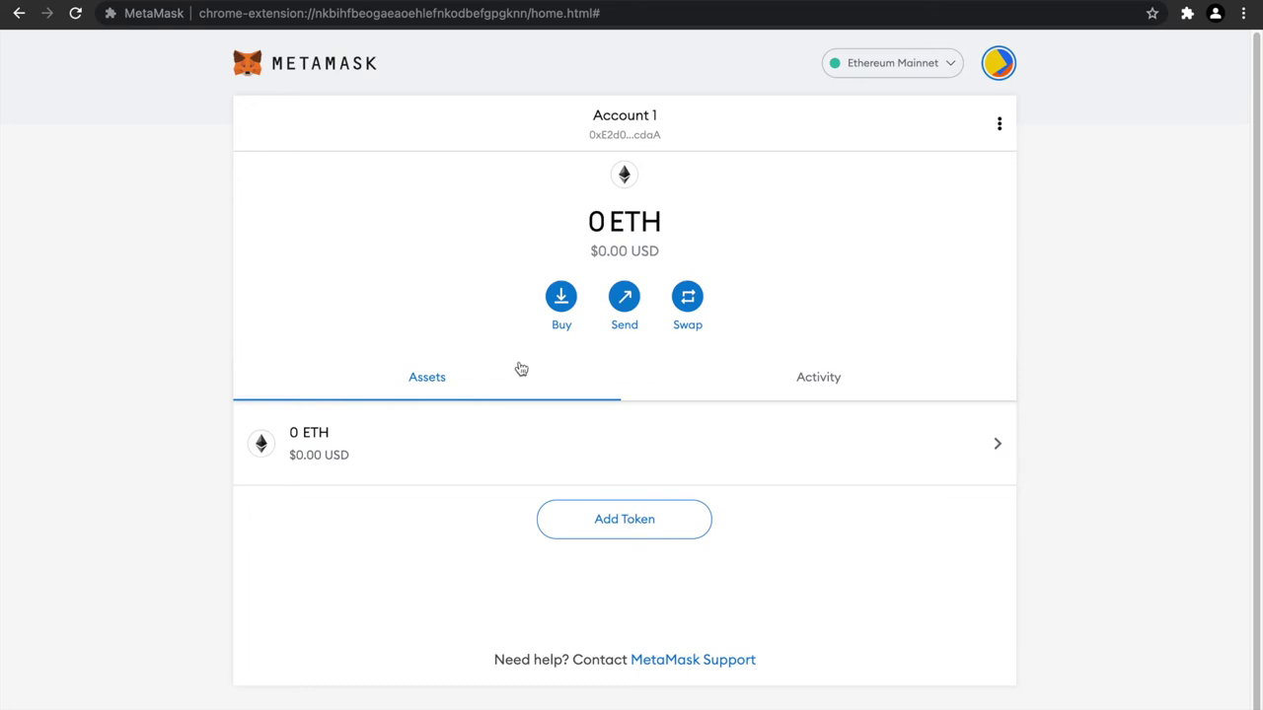
View Account 1's deposit address and QR code from the buy options, and return to the account to copy its address
click(565, 300)
click(816, 446)
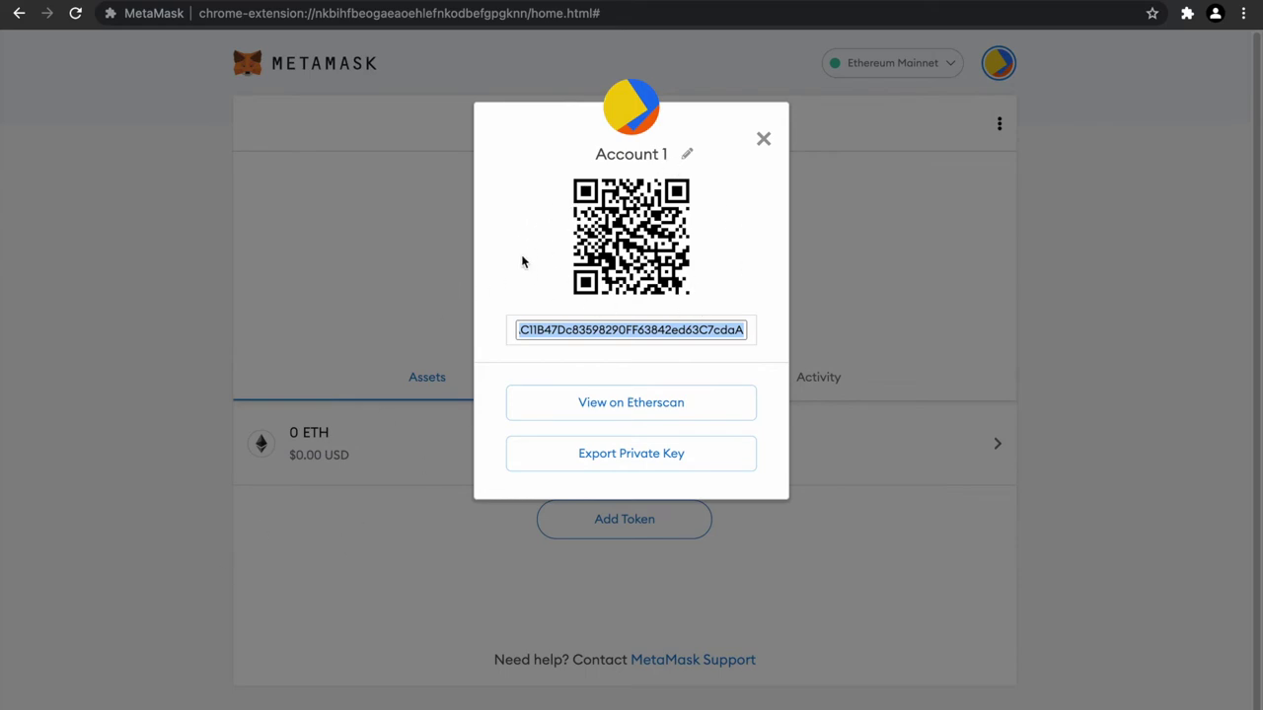
click(762, 138)
click(616, 128)
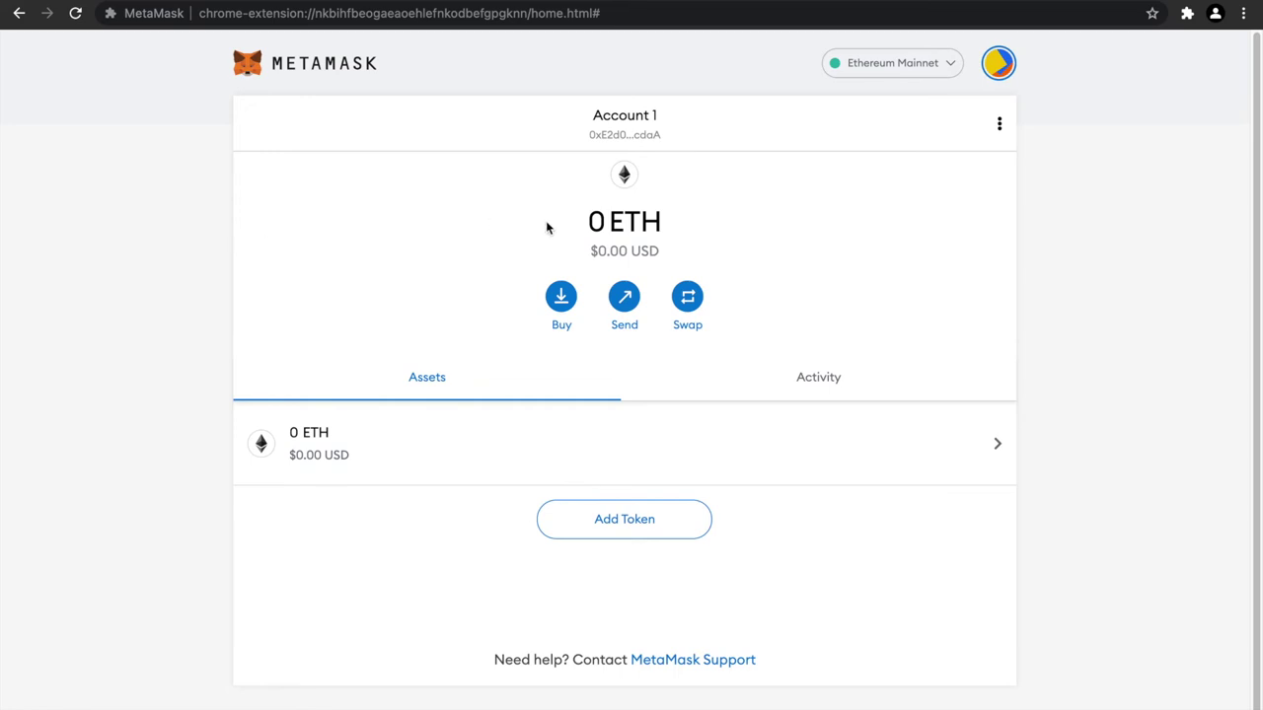
Switch to the other Chrome profile's window, search Google for "metamask wallet" and open metamask.io
key(ctrl+Right)
key(ctrl+Right)
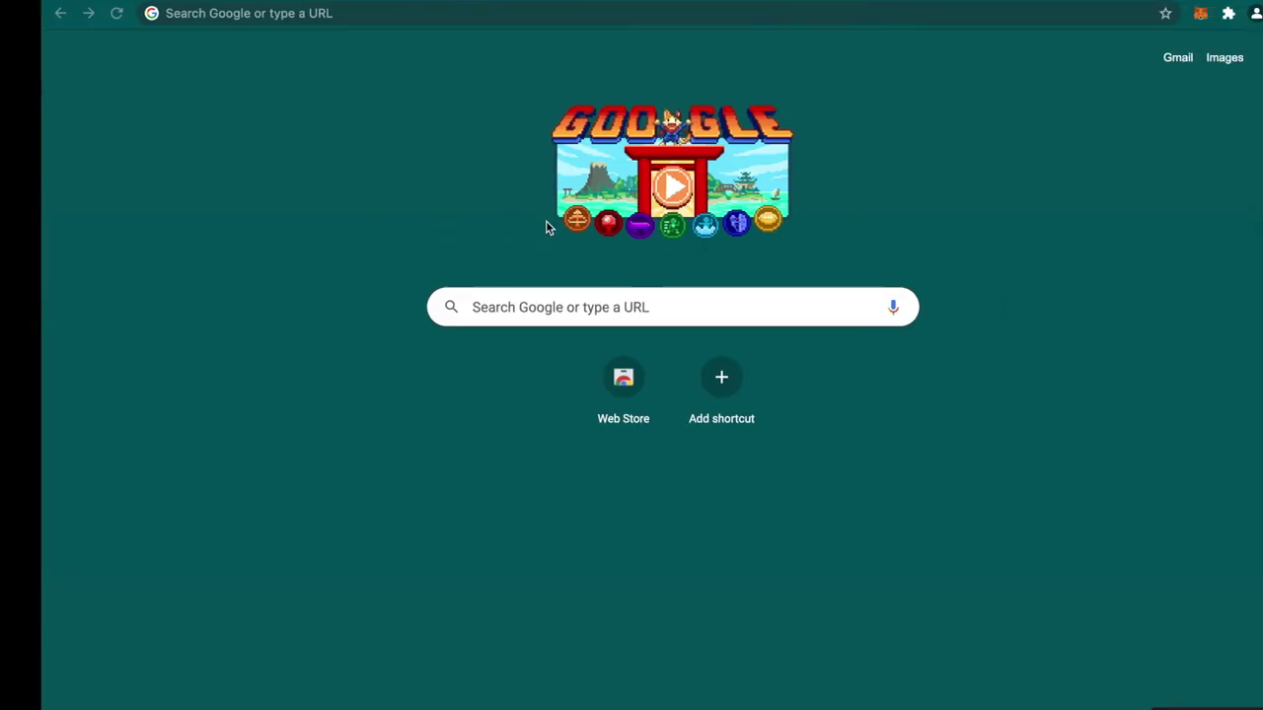
text(m)
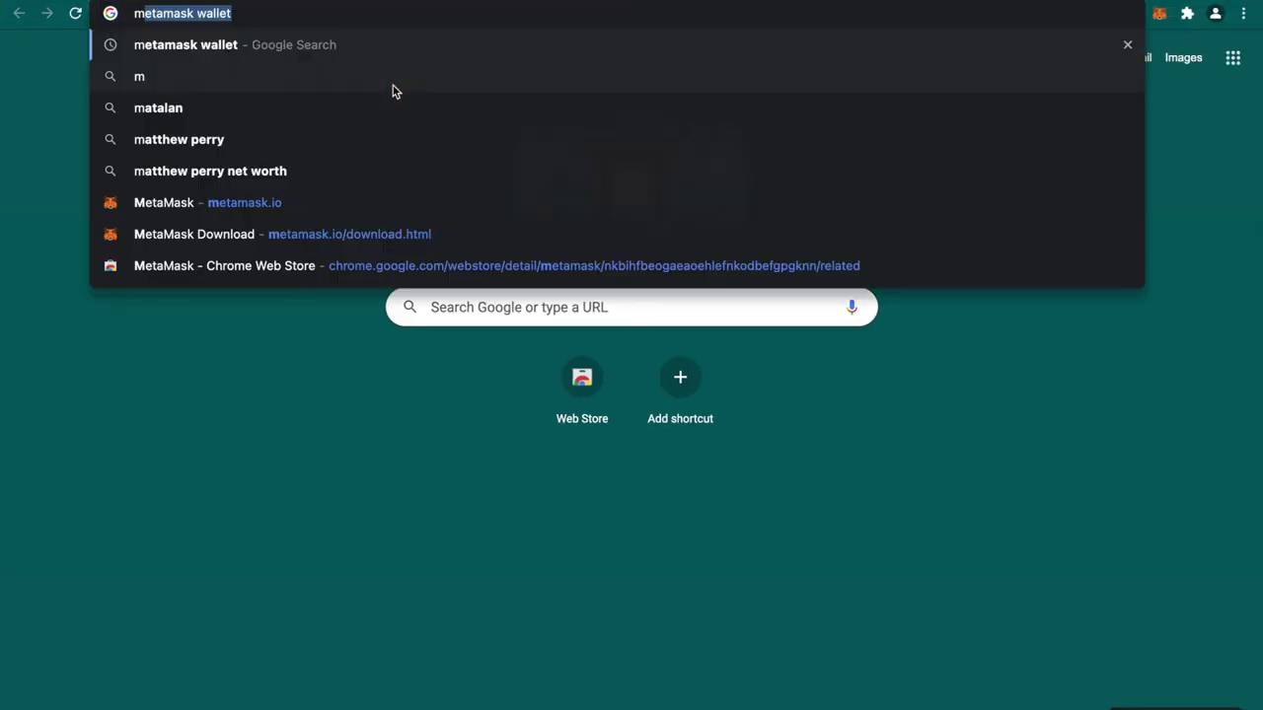
text(etamask)
key(Return)
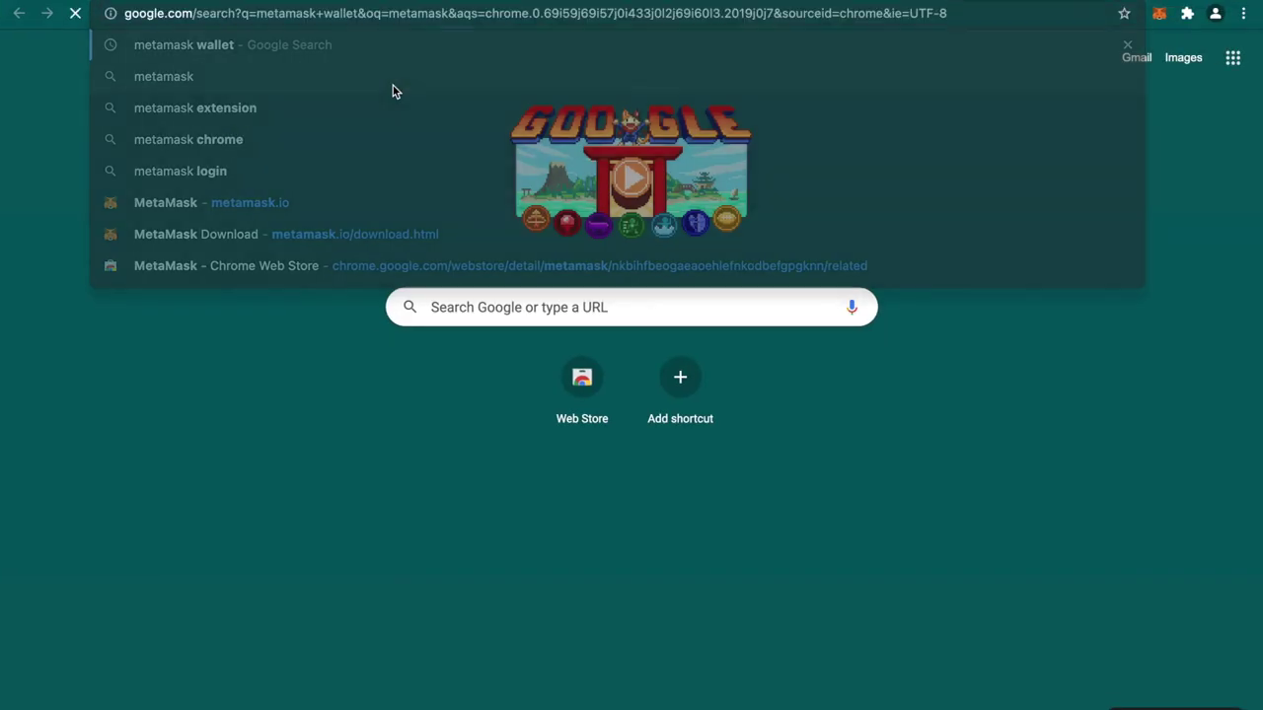
click(198, 221)
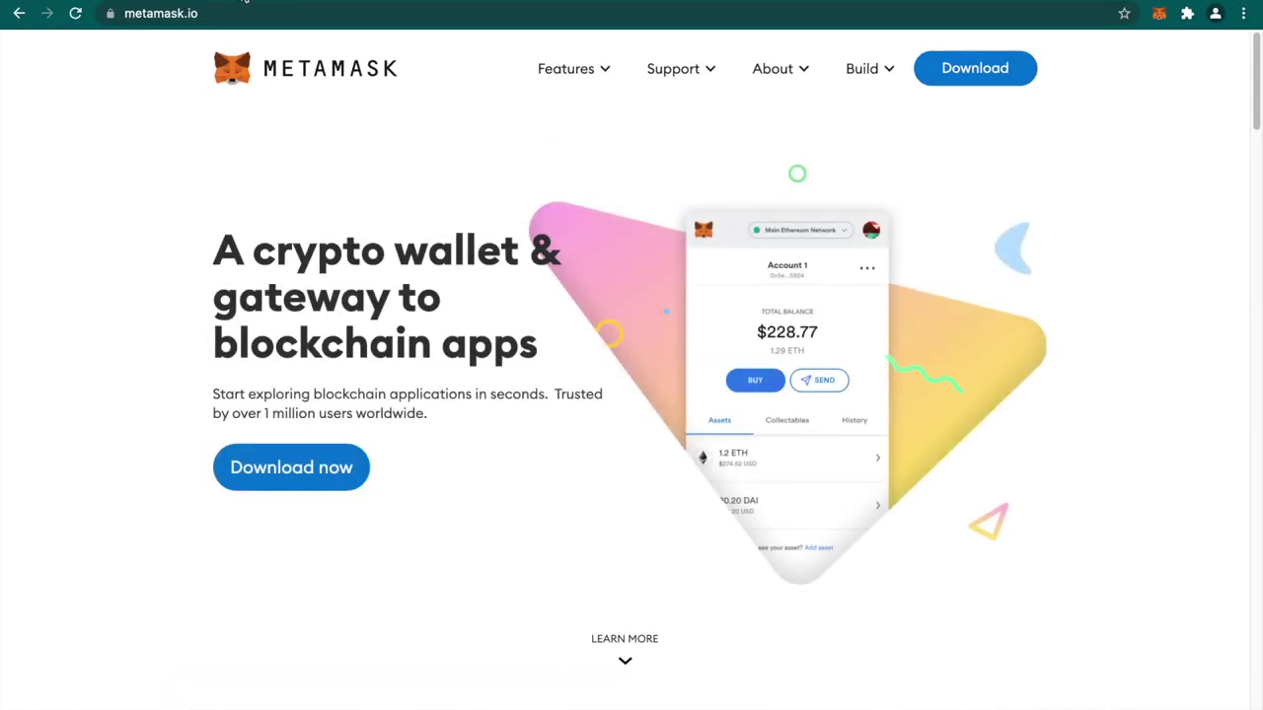
Unlock the MetaMask extension with the wallet password, check Account 1's balance and close the wallet popup
click(1158, 13)
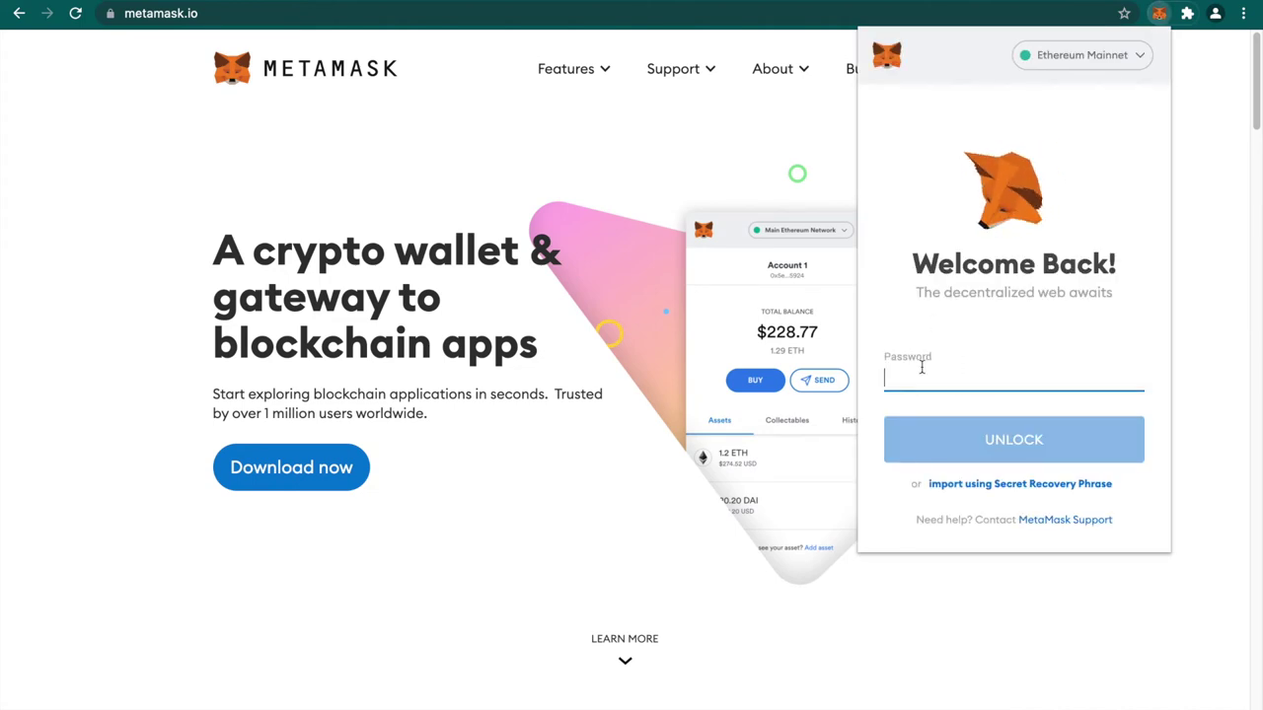
text(•••)
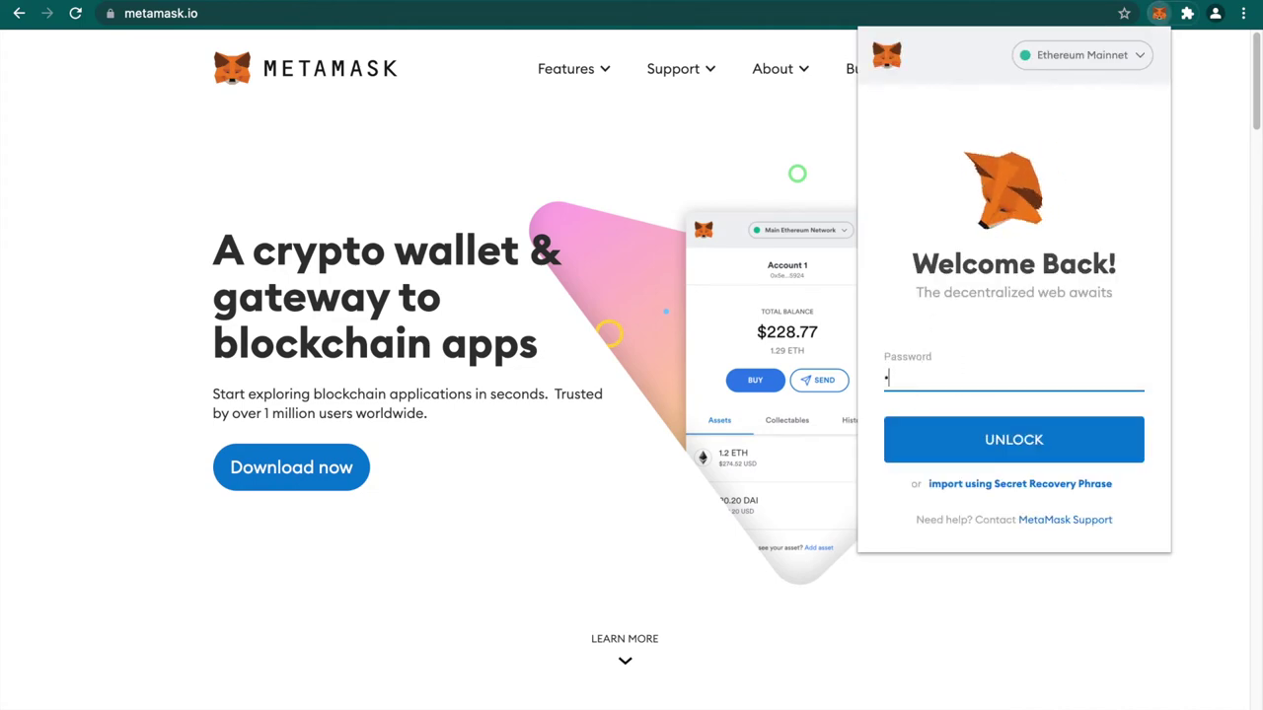
key(BackSpace)
key(BackSpace)
key(BackSpace)
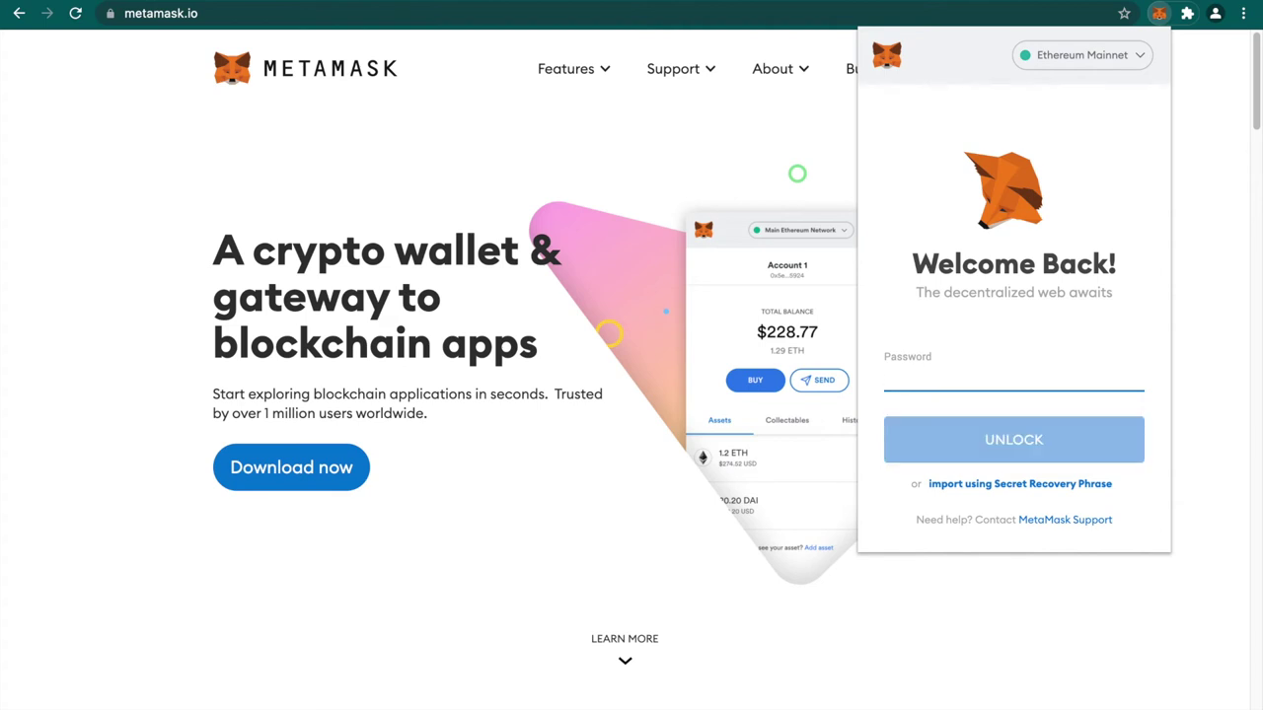
text(••••••••••••••••)
click(1026, 437)
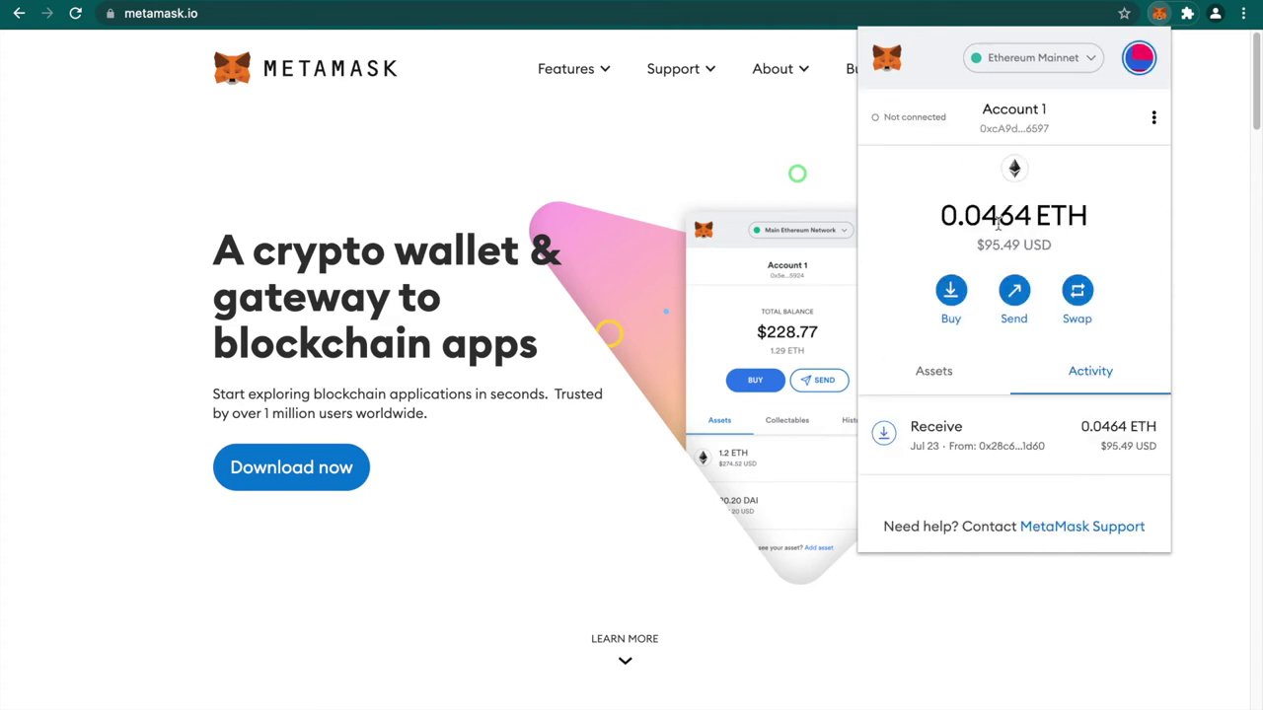
click(538, 116)
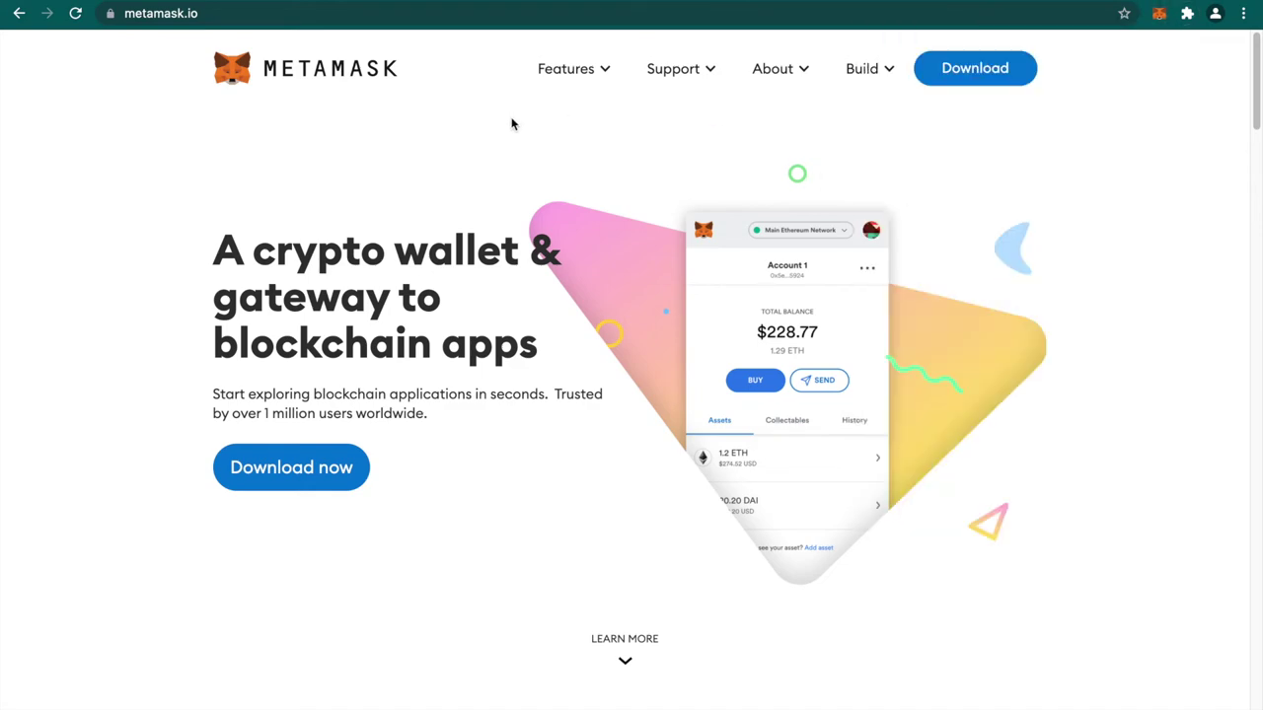
Search for "uniswap" in a new tab, open uniswap.org and look through its home page
key(ctrl+t)
text(uniswap)
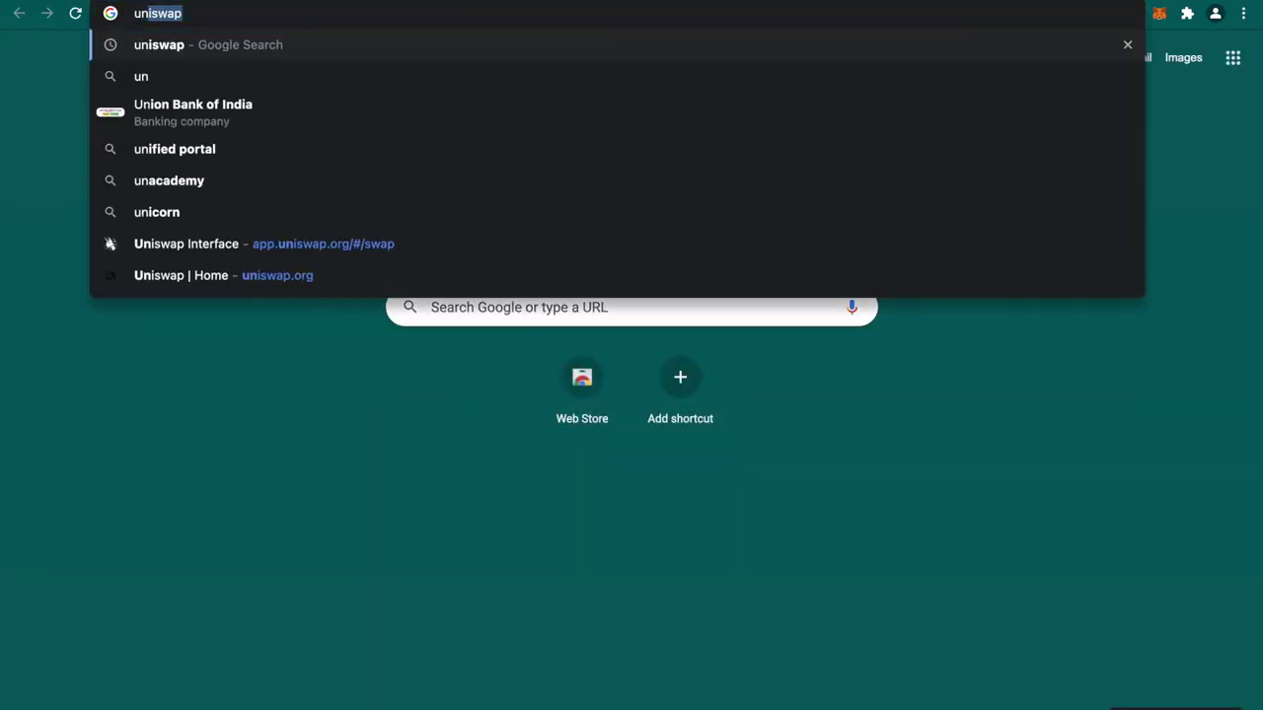
key(Return)
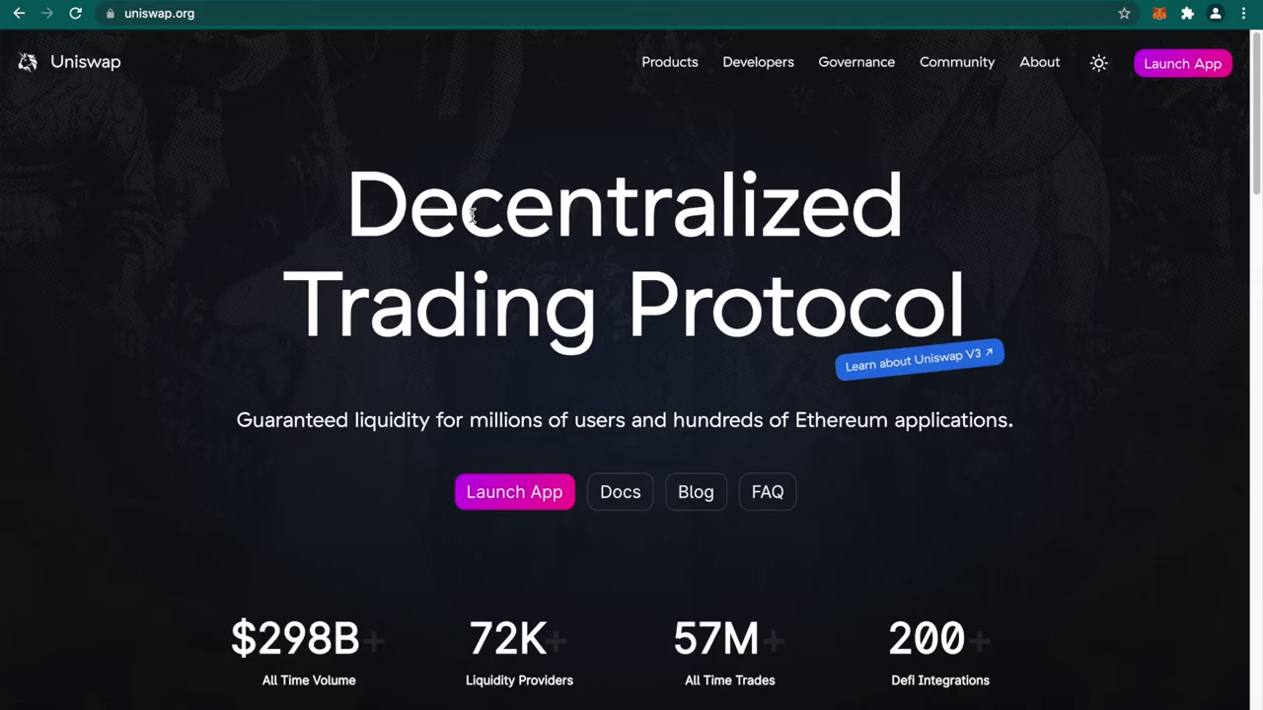
scroll(79, 555, down, 1)
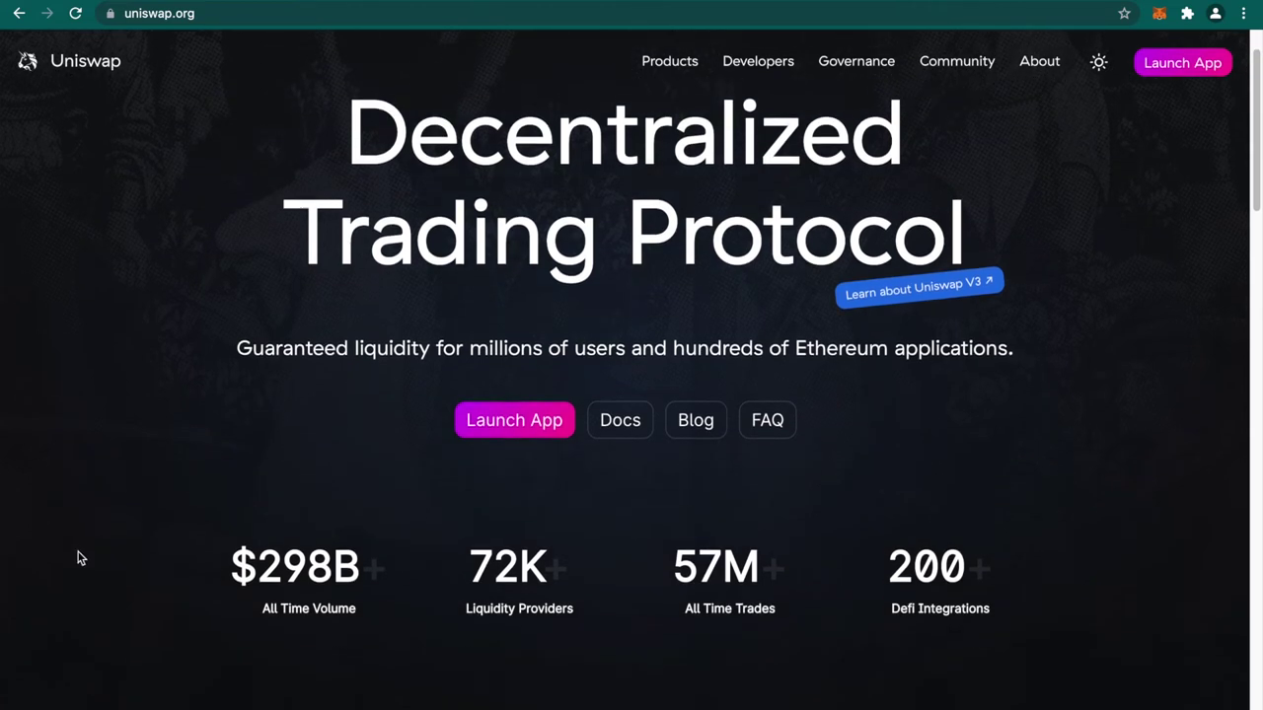
scroll(79, 555, down, 1)
scroll(79, 555, up, 1)
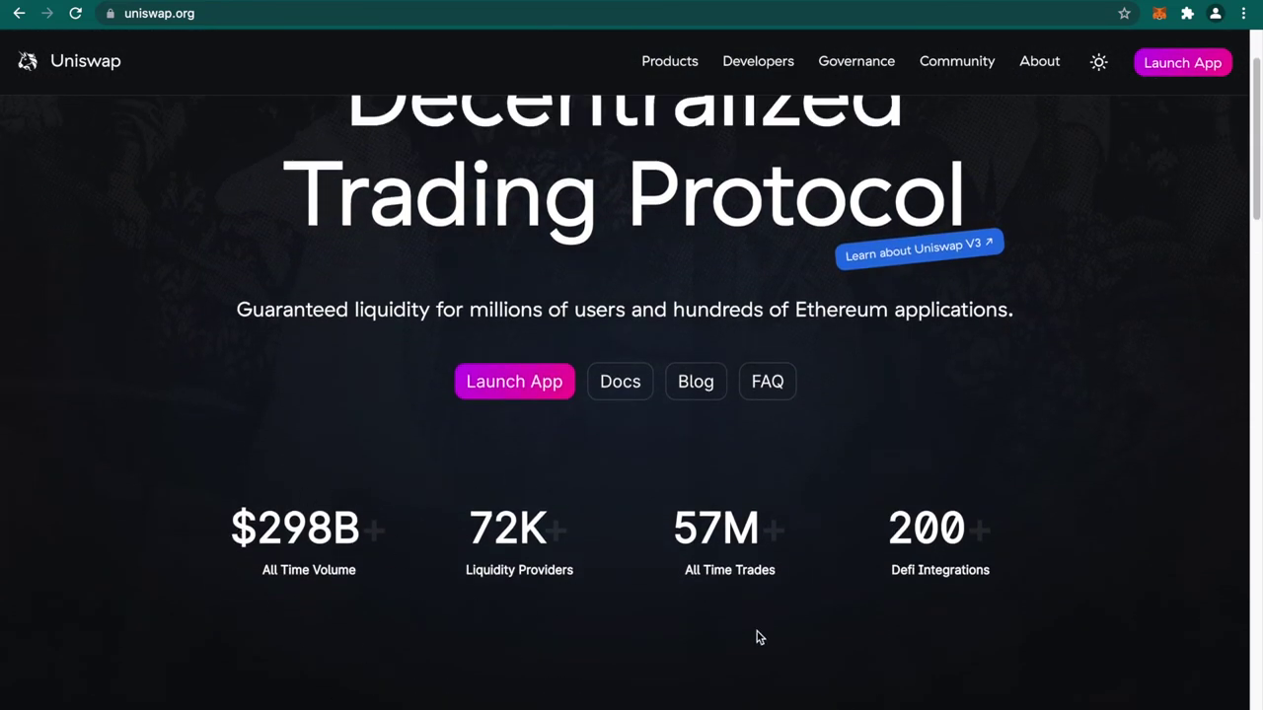
scroll(969, 548, up, 1)
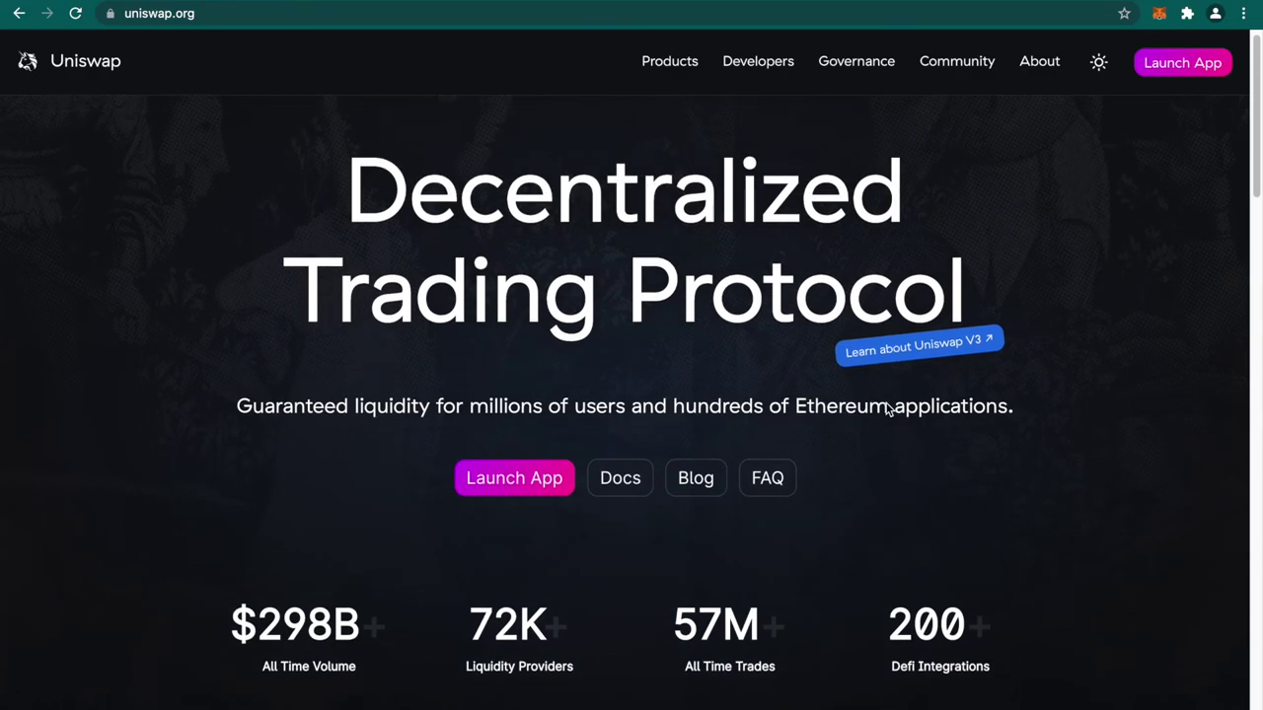
scroll(887, 410, down, 12)
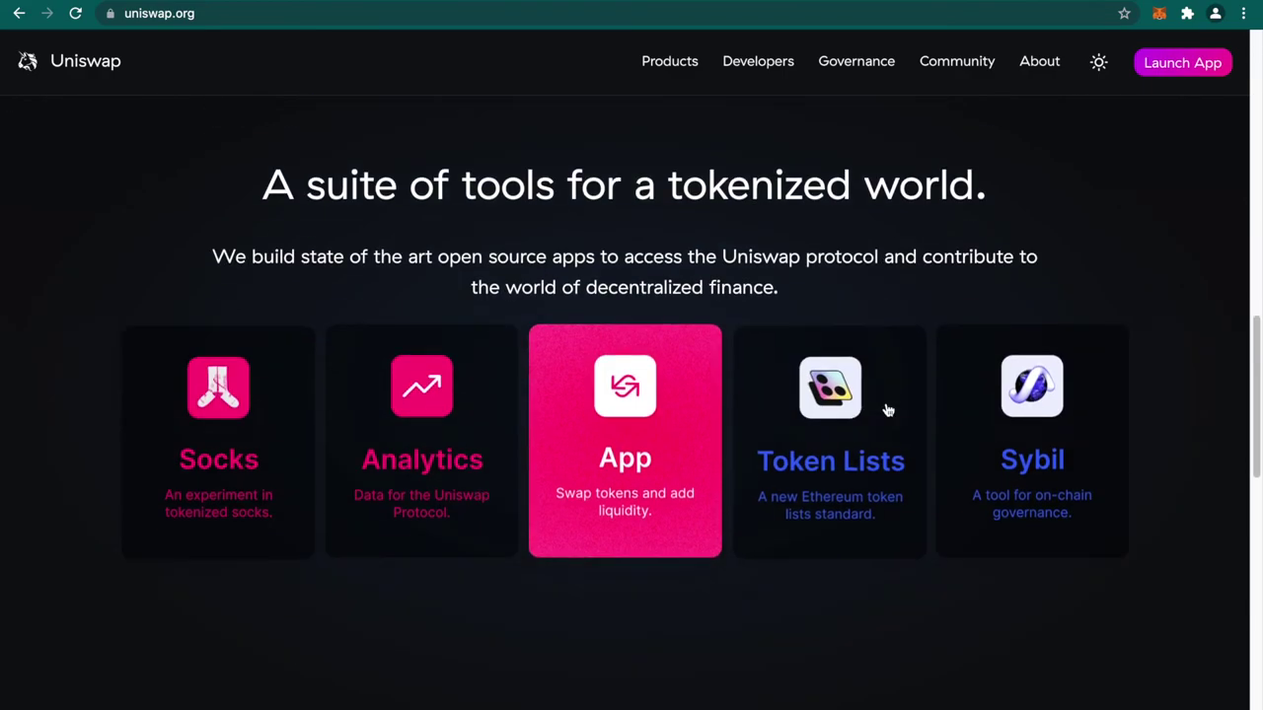
Launch the Uniswap app from the home page, view the connected wallet's account details and close them
key(Home)
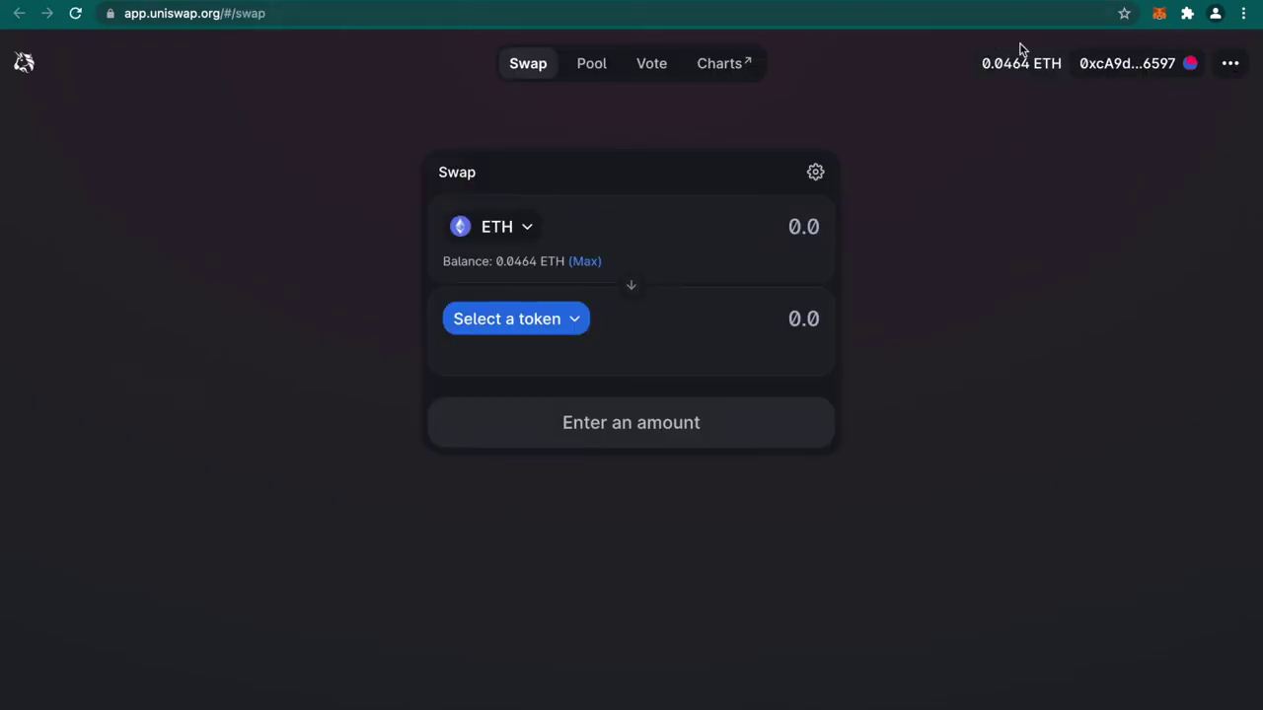
click(1102, 71)
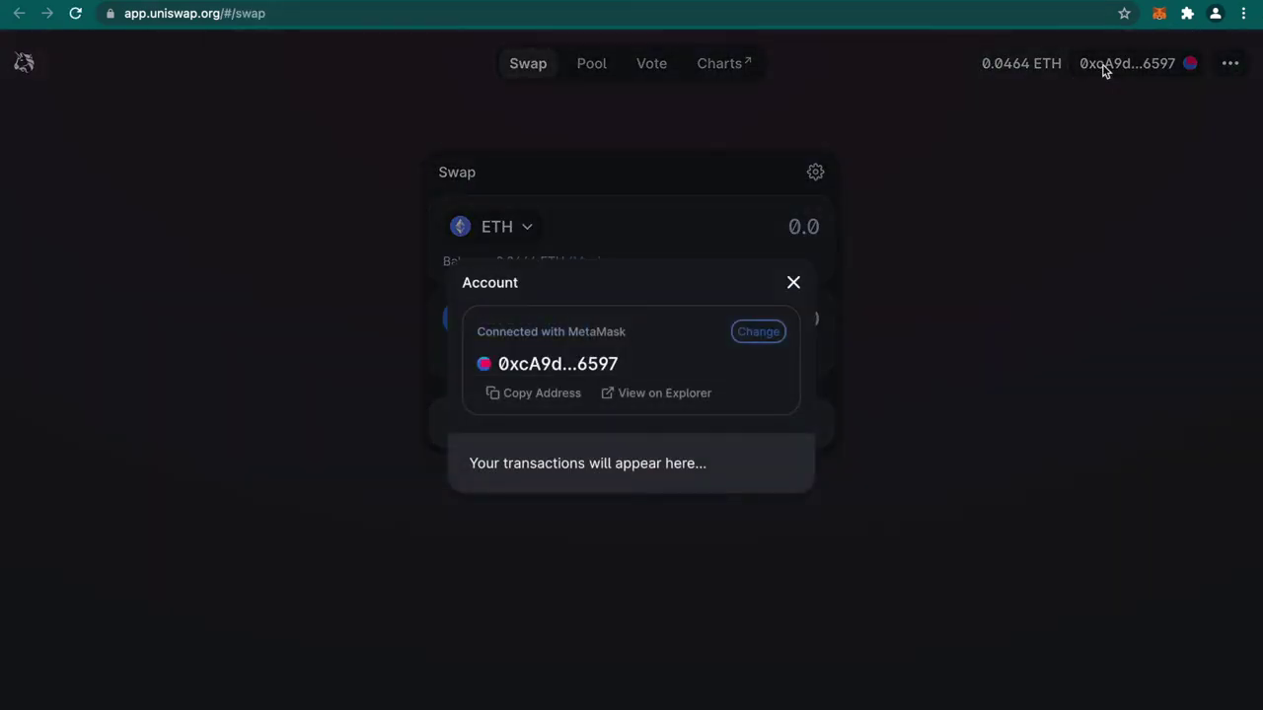
click(793, 283)
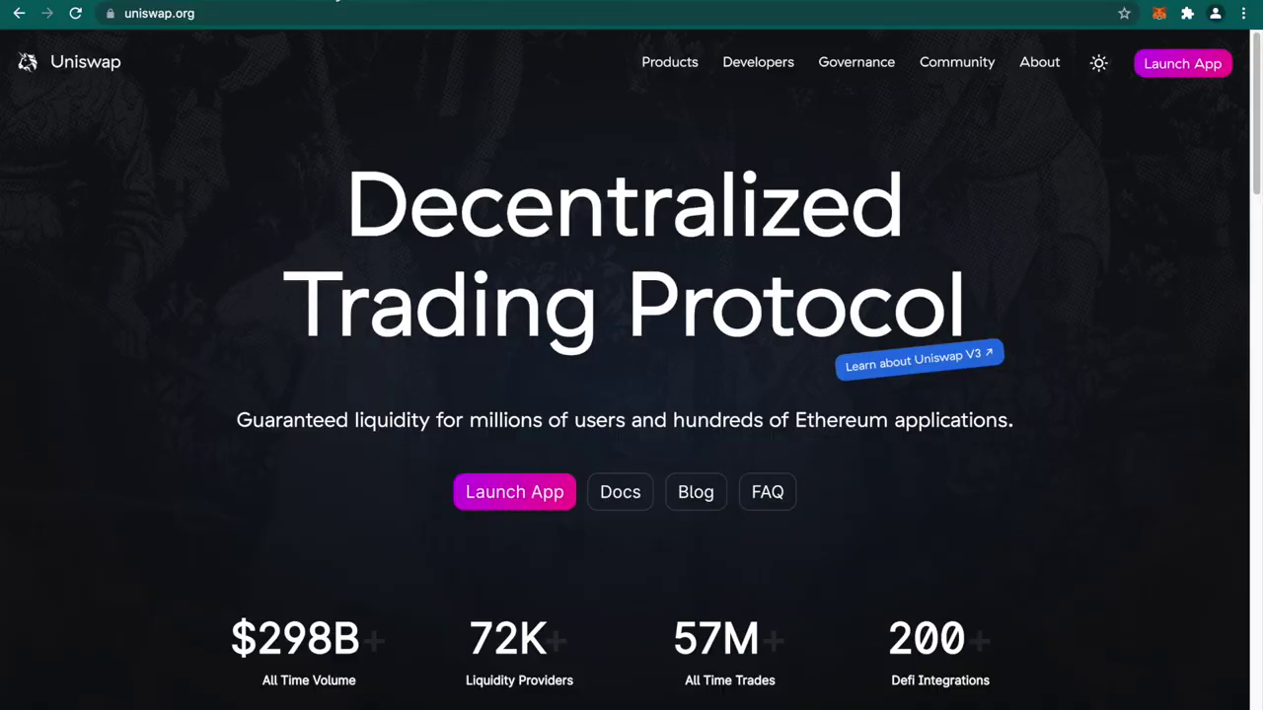
Open the MetaMask extension over the uniswap.org home page and lock the wallet
click(1164, 14)
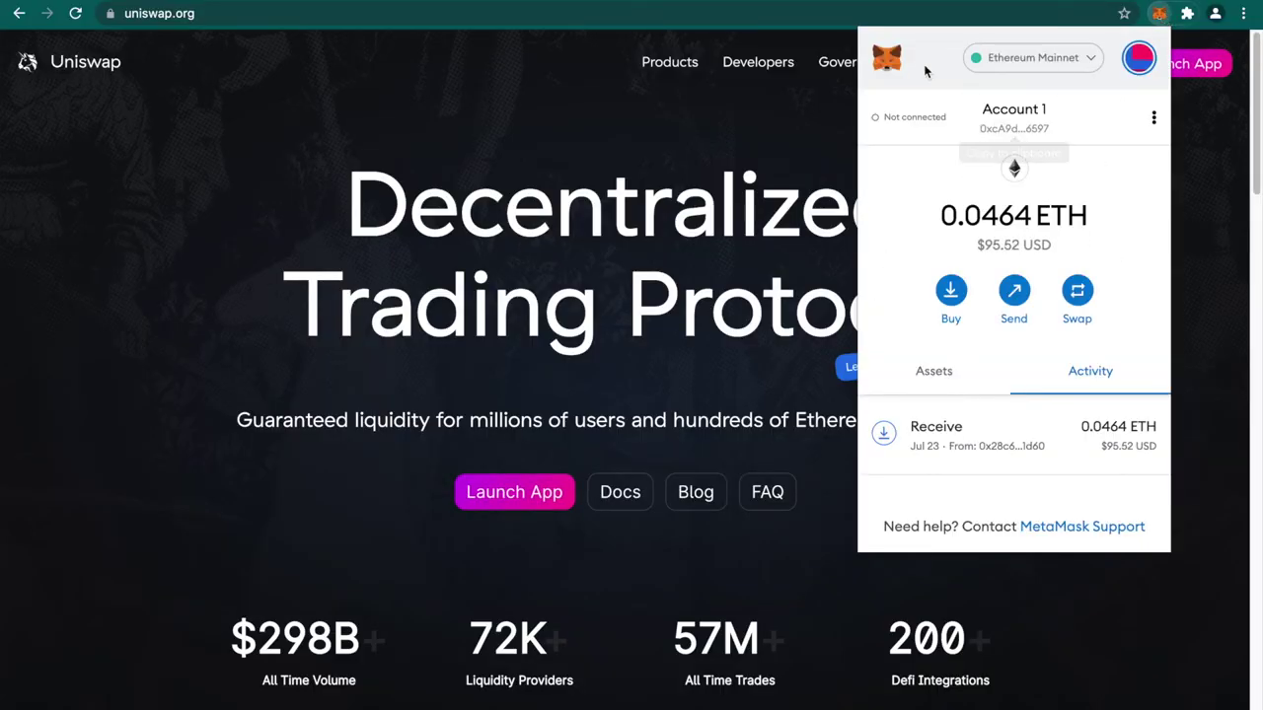
click(1142, 59)
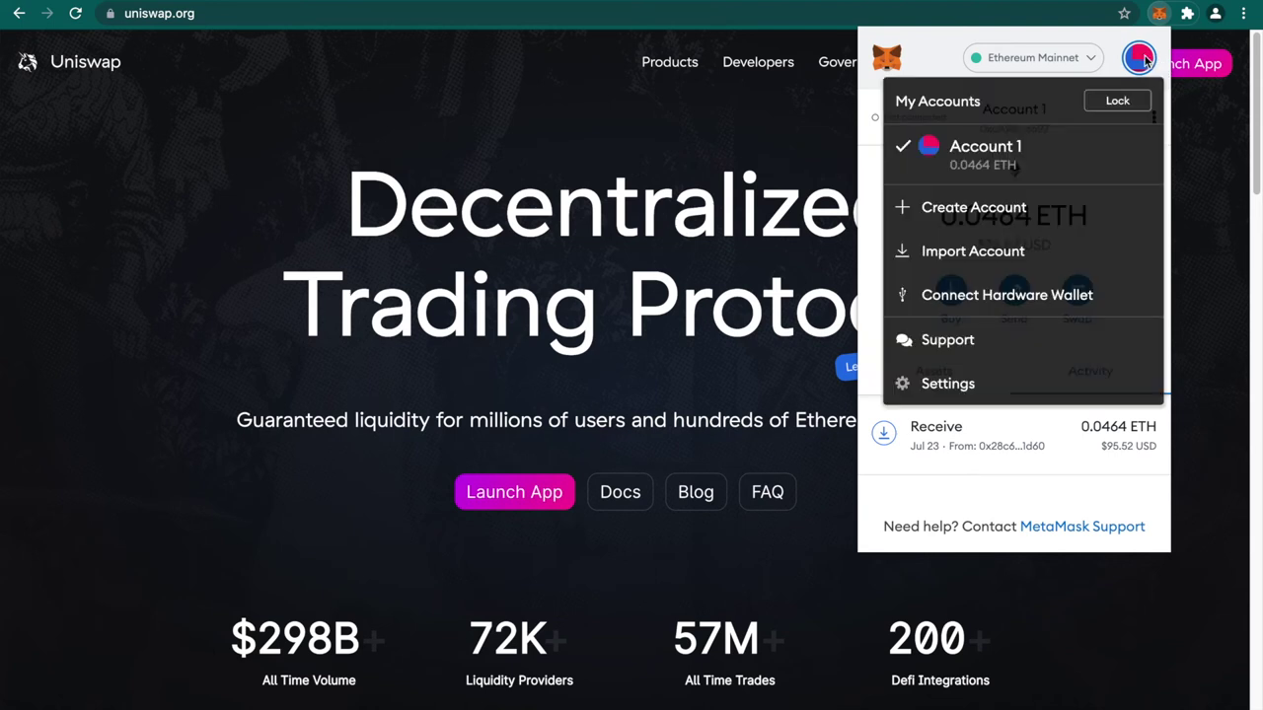
click(1111, 101)
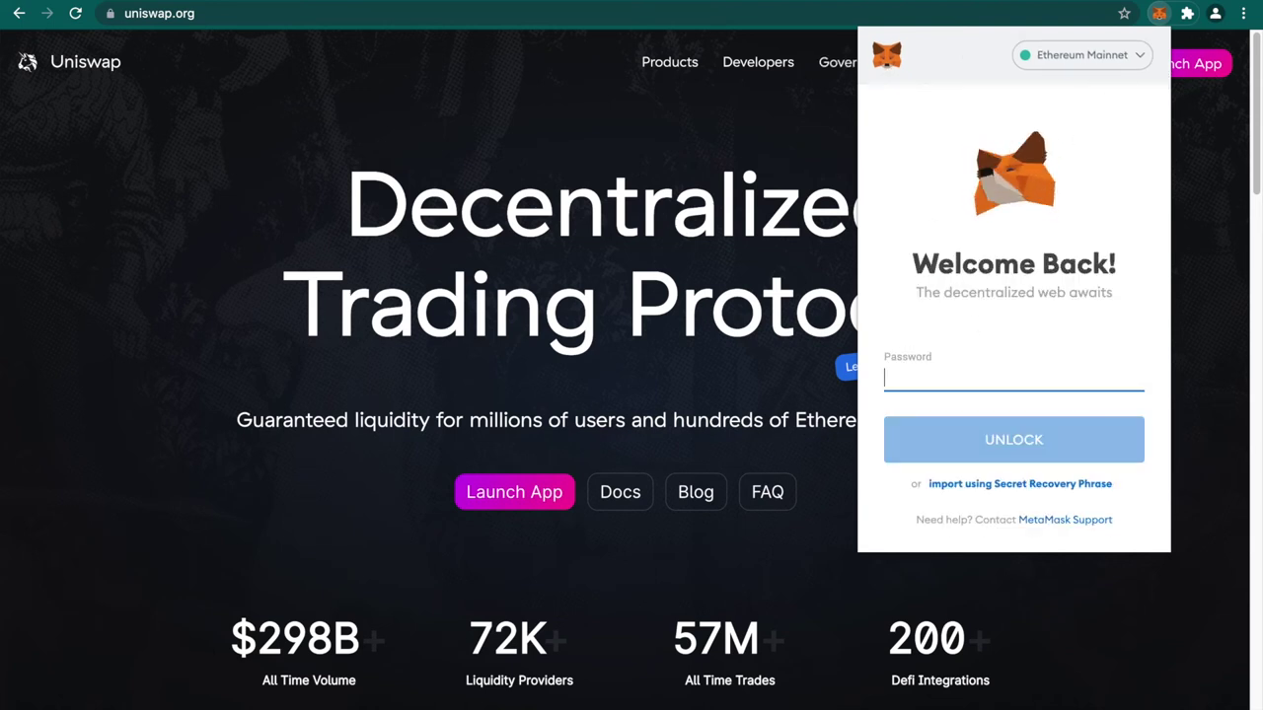
Return to the Uniswap app and connect it to MetaMask, unlocking the wallet with its password
click(493, 28)
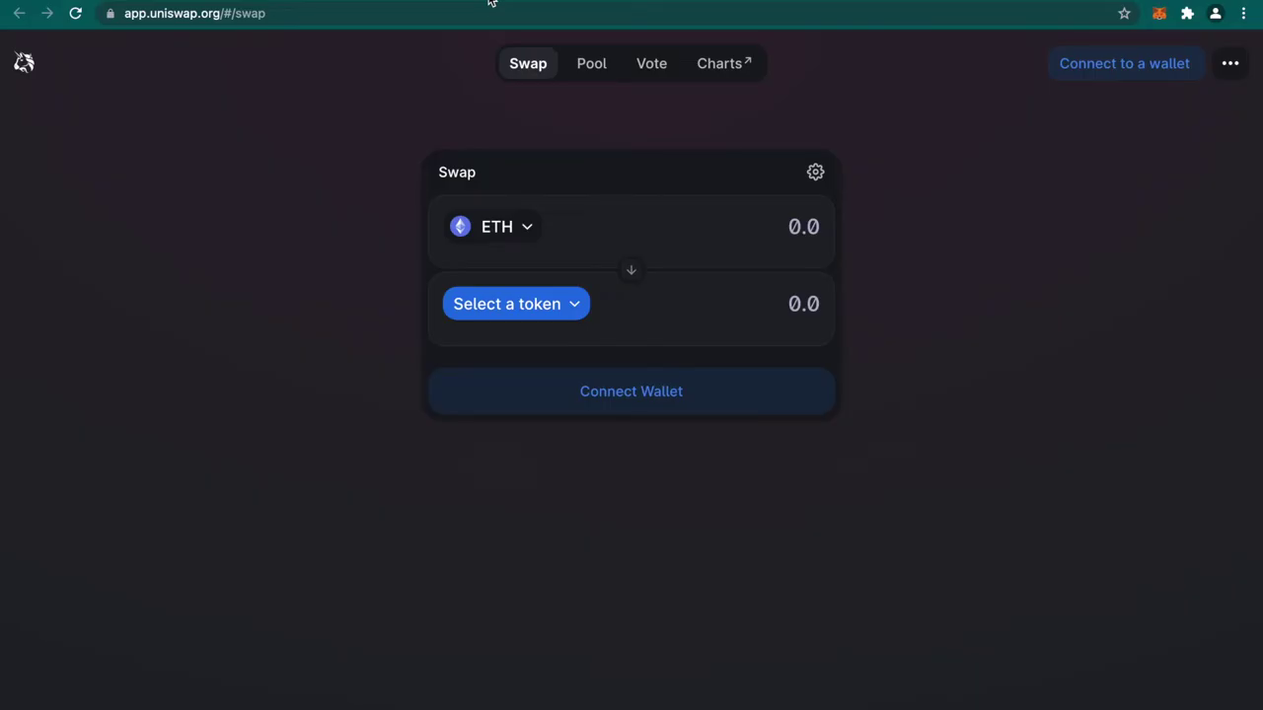
click(1106, 66)
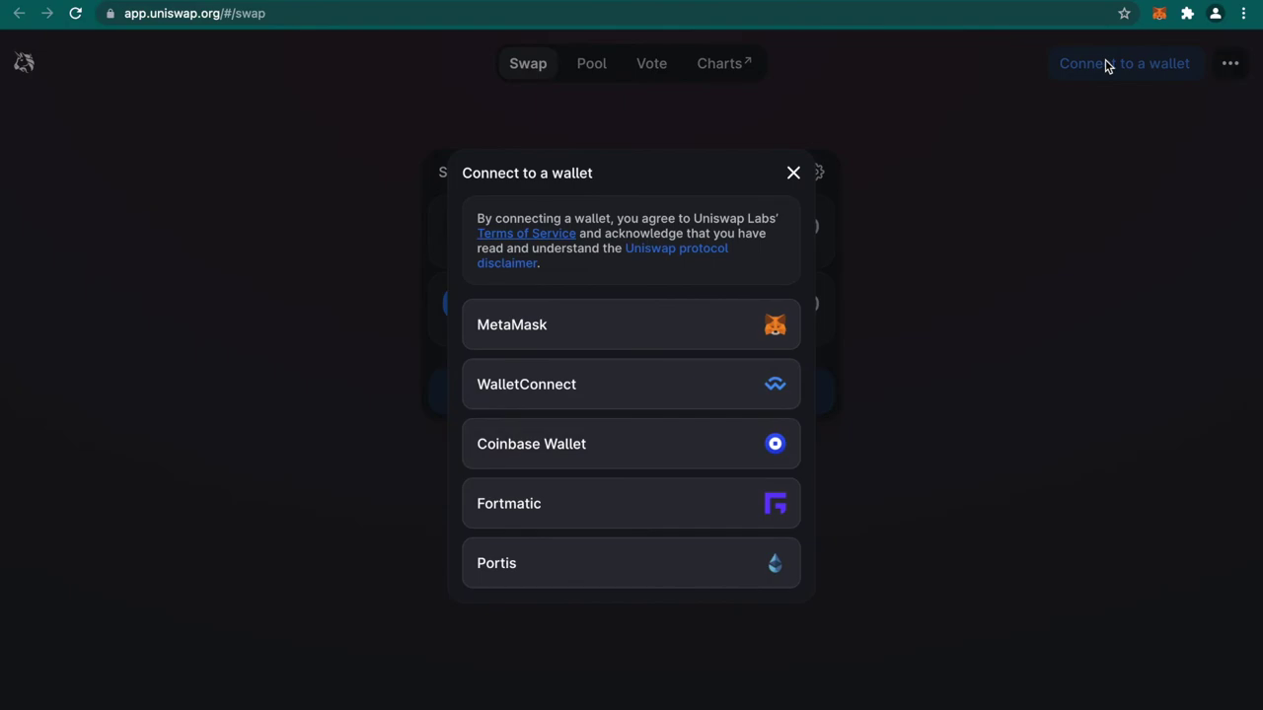
click(492, 322)
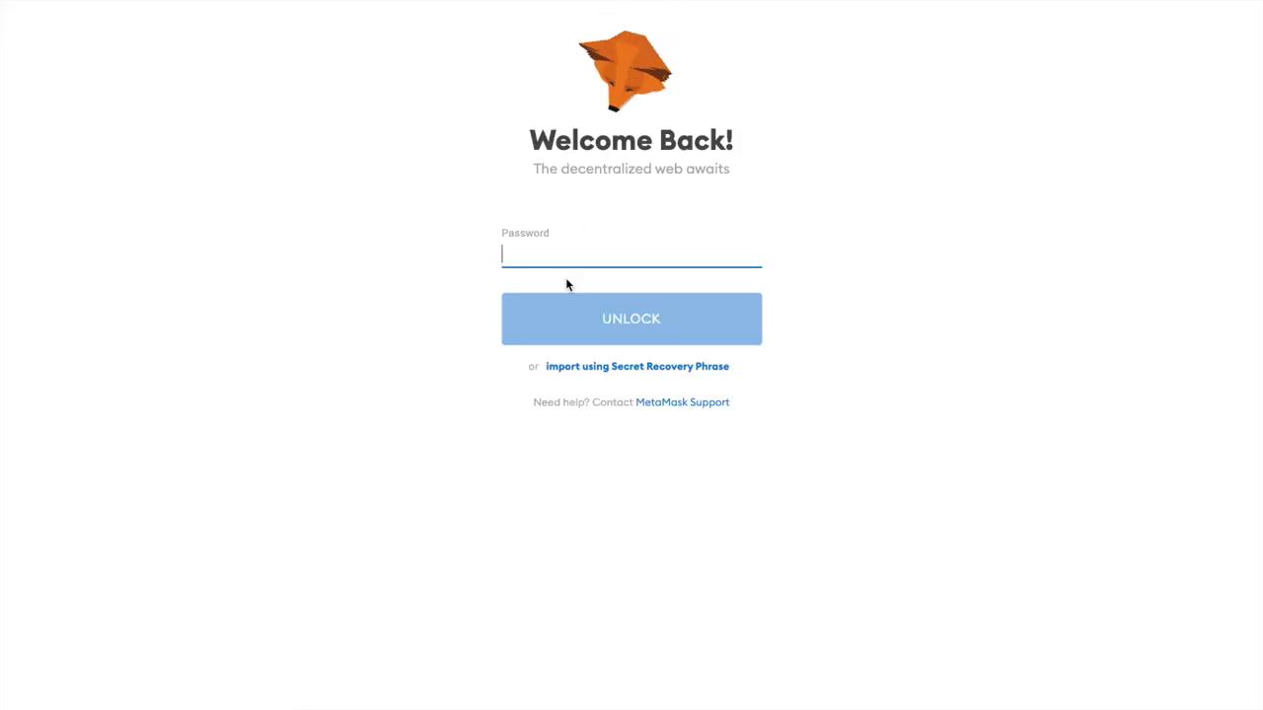
text(•••)
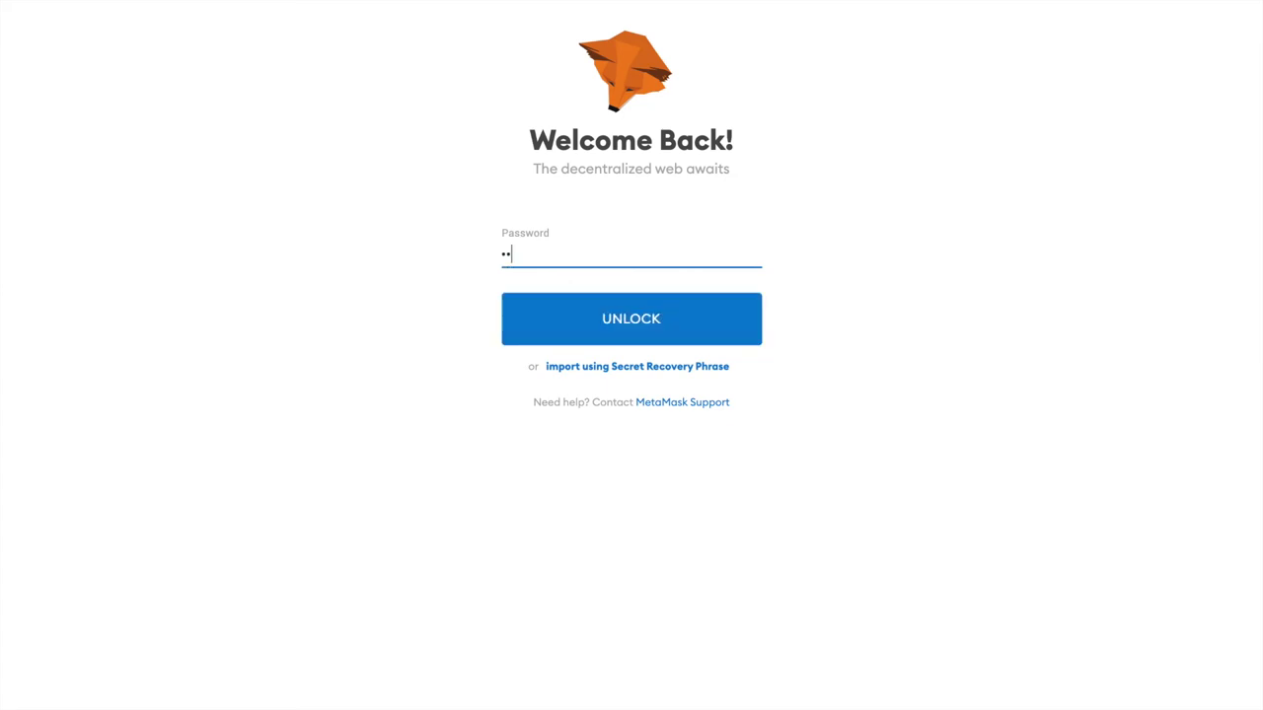
text(•••••••••••••)
click(637, 338)
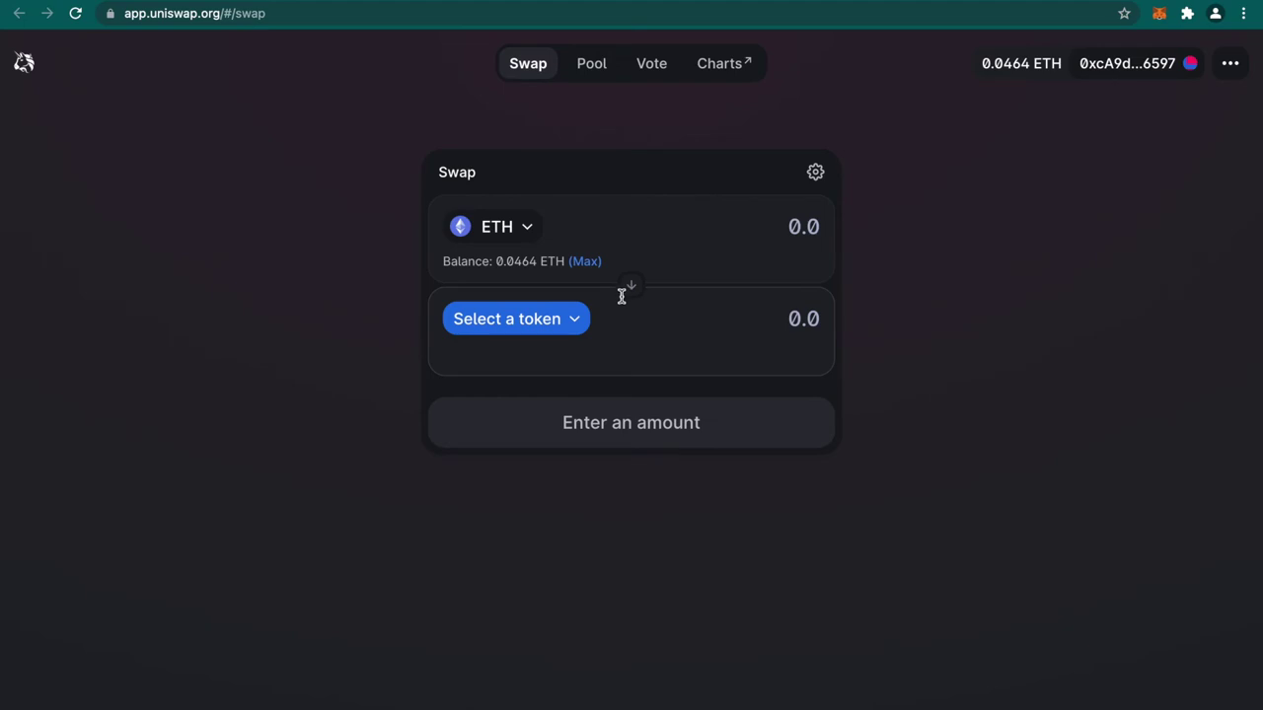
Set up a swap of the maximum ETH amount, search the token list for "uni" and select UNI as the token to receive
click(581, 266)
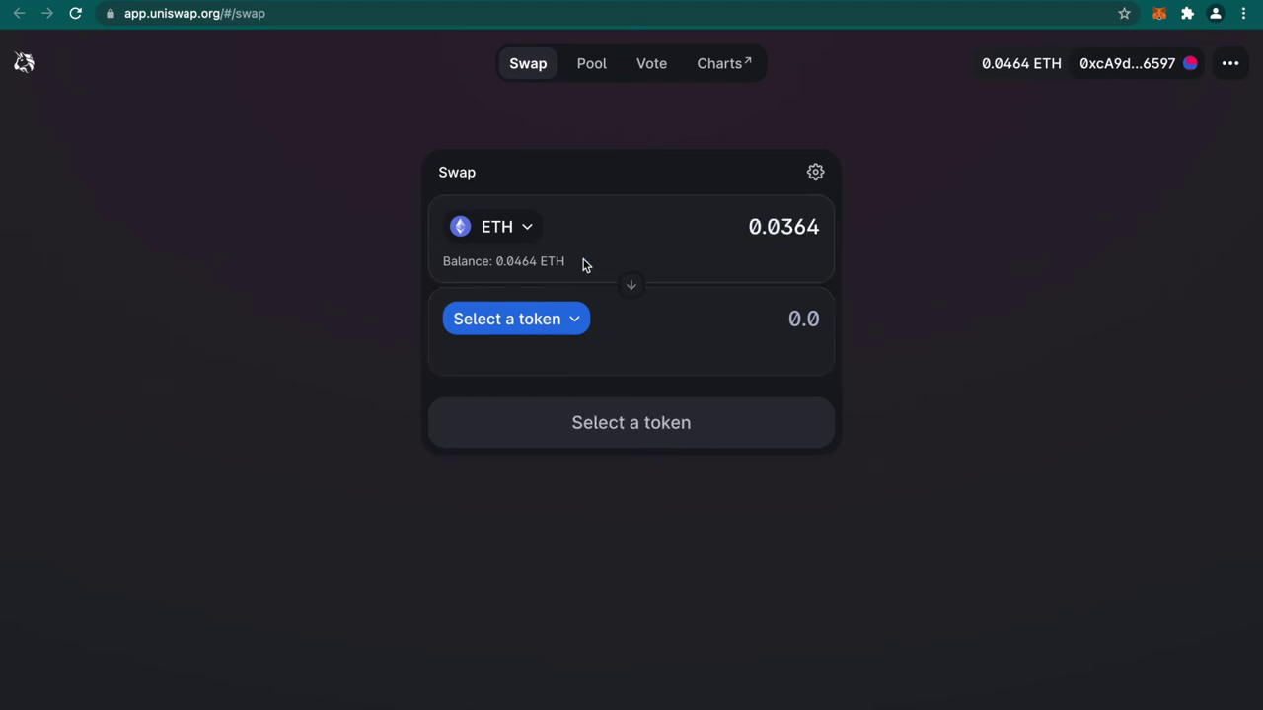
click(558, 325)
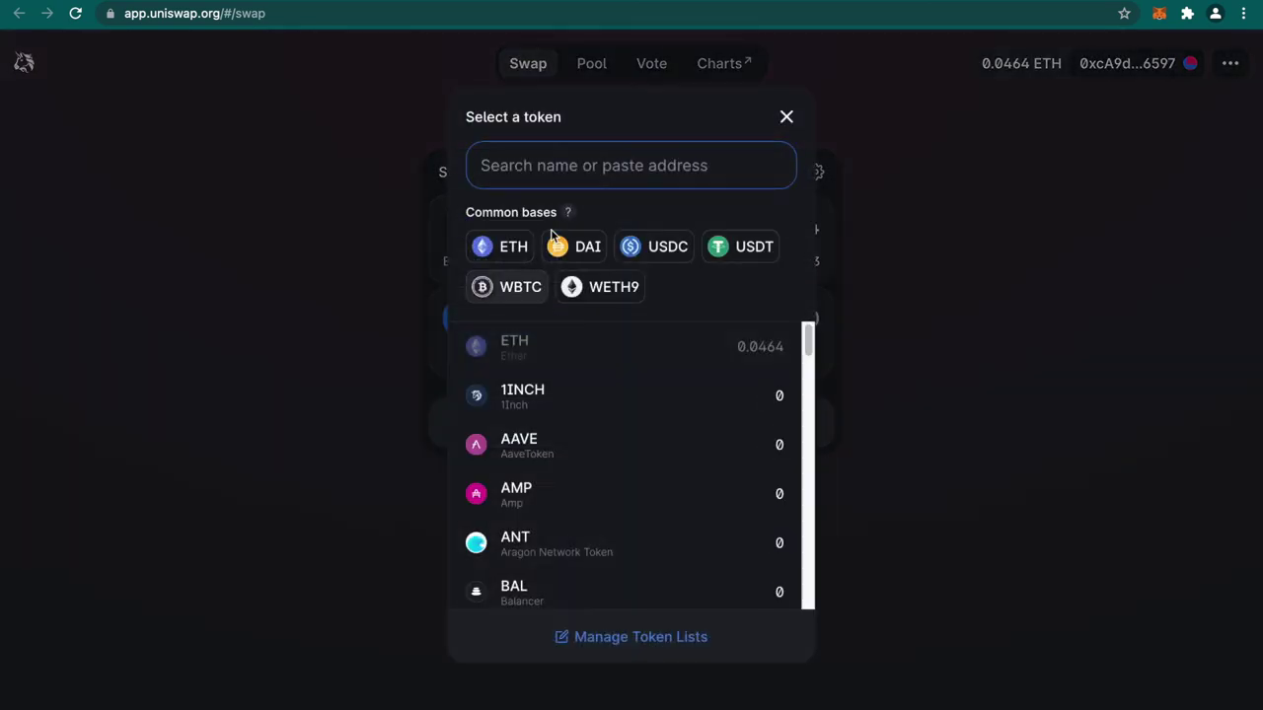
click(786, 118)
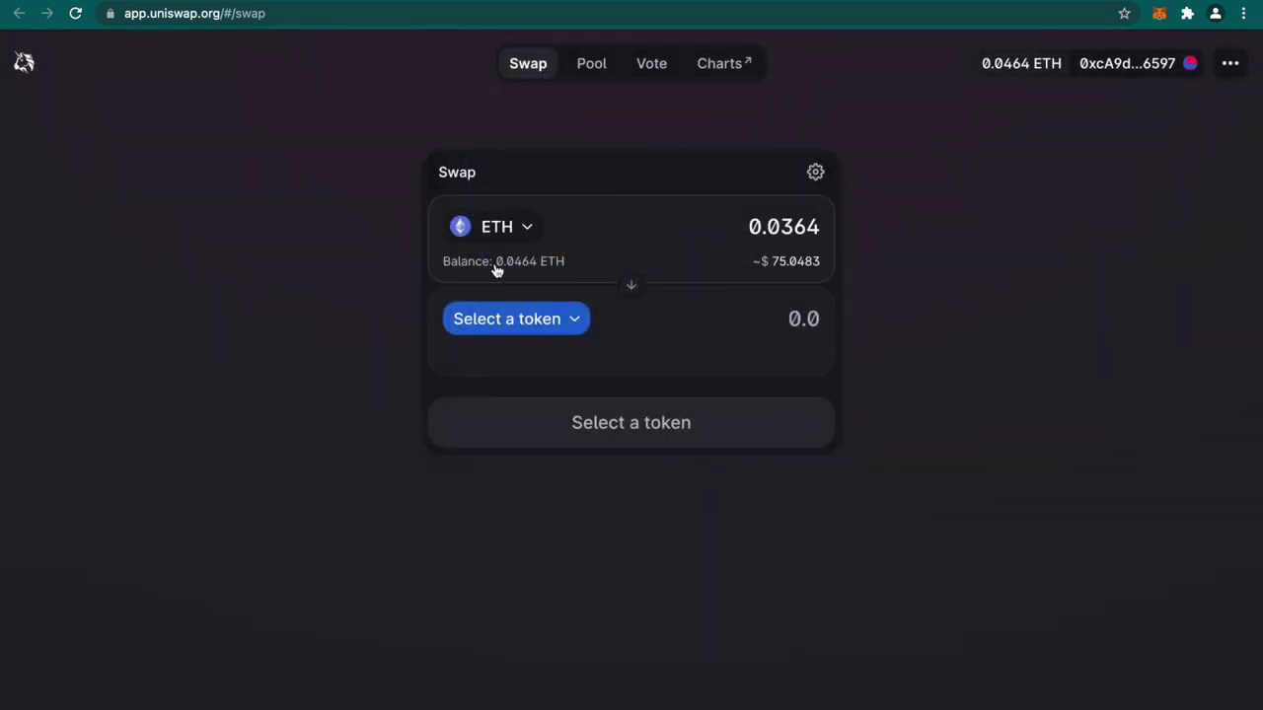
click(528, 318)
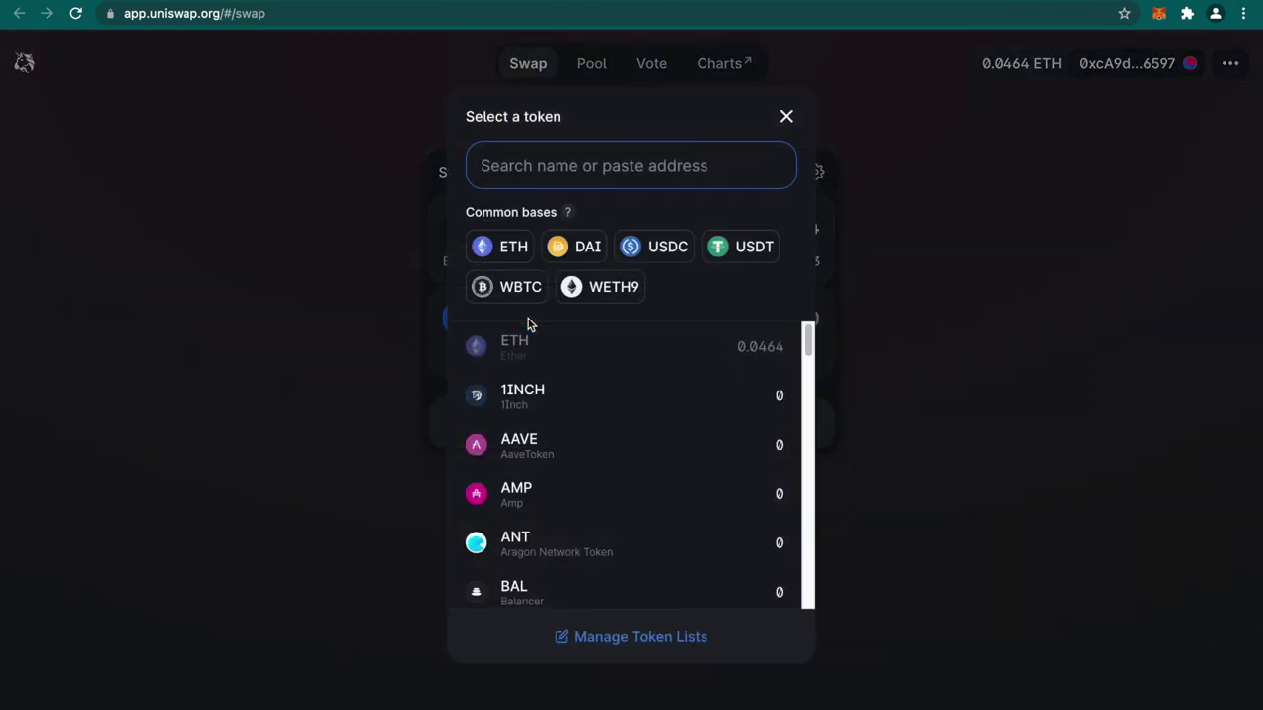
scroll(544, 464, down, 5)
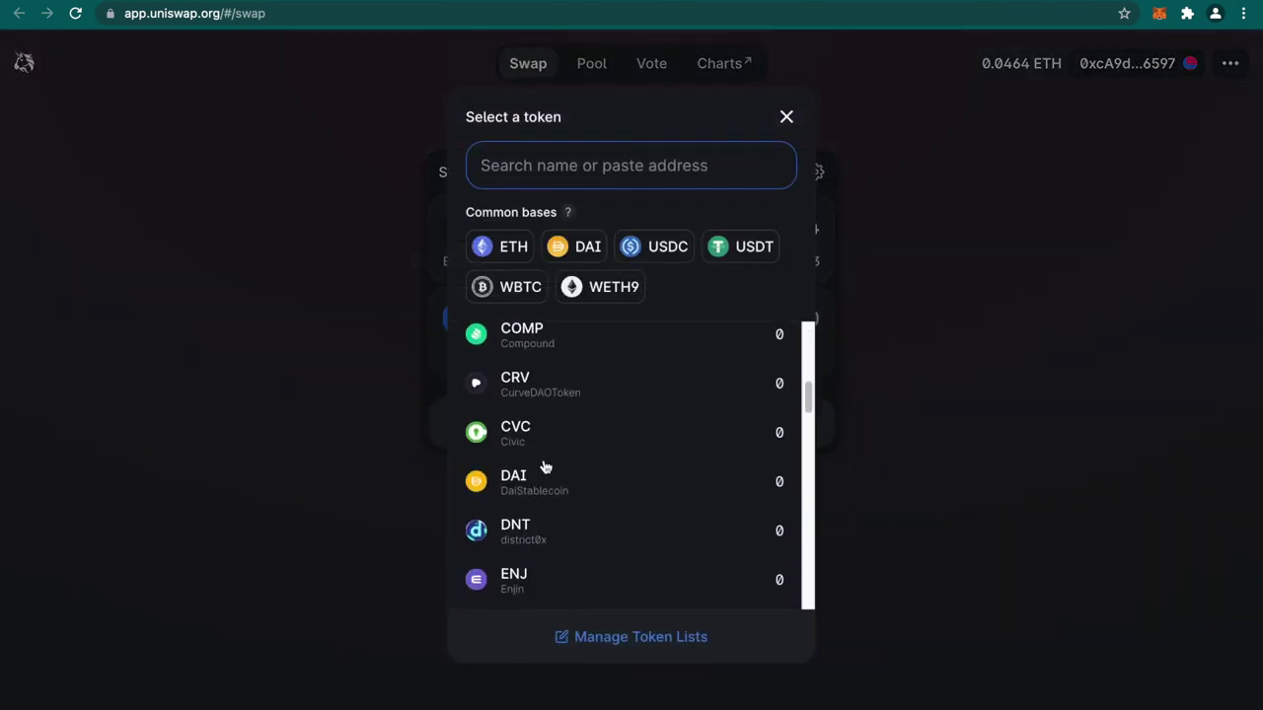
scroll(544, 464, up, 5)
text(uni)
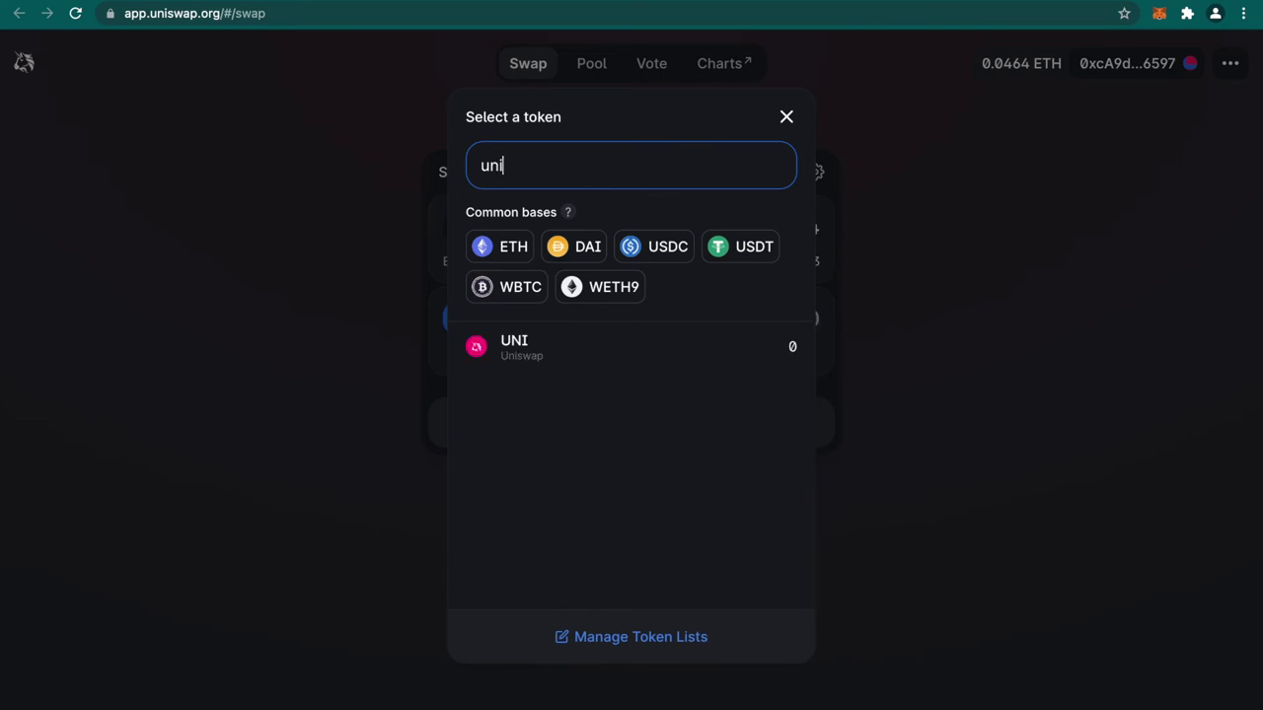
click(524, 353)
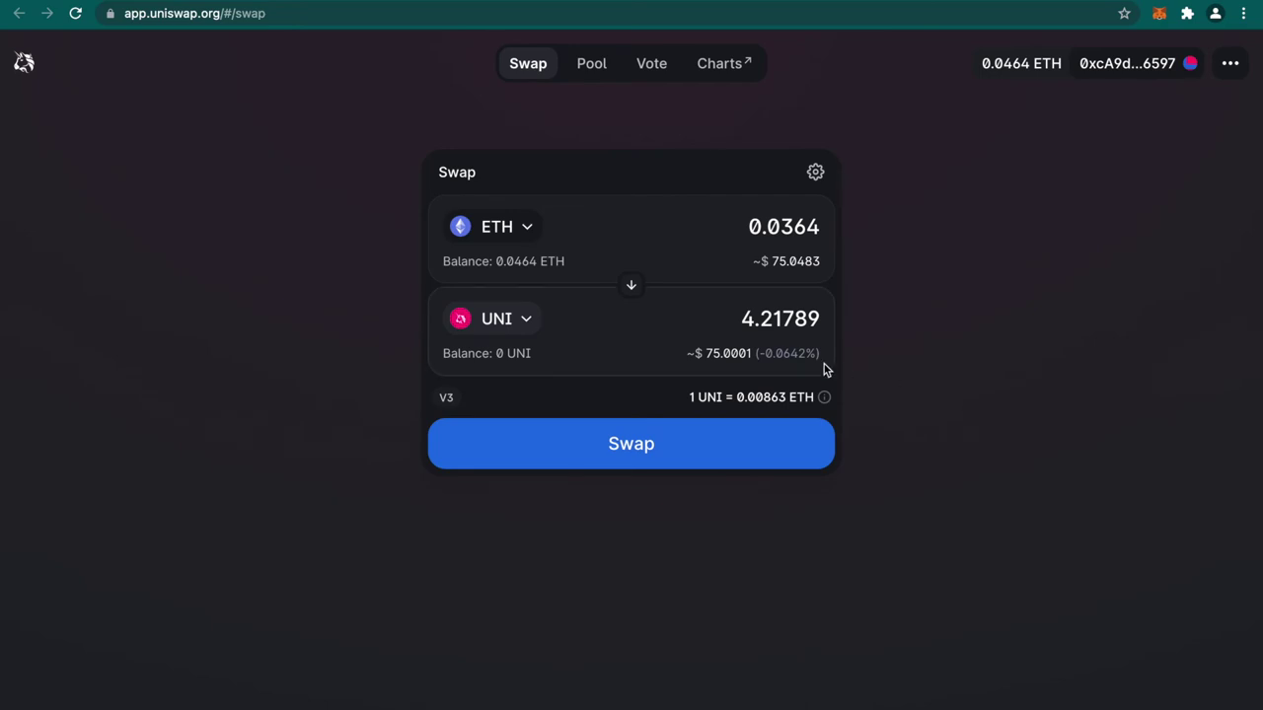
Examine the UNI amount, the swap's fee and price-impact details, and the slippage tolerance and deadline in the transaction settings
drag(739, 318, 820, 313)
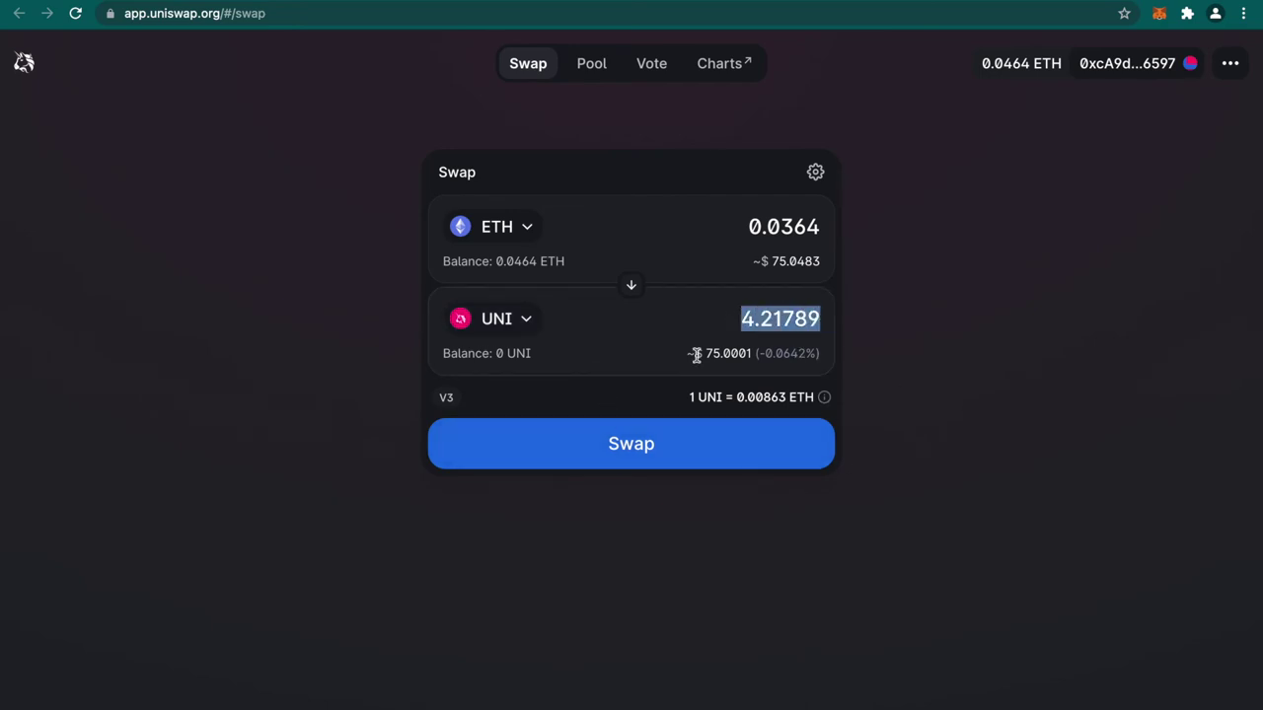
mouse_move(824, 399)
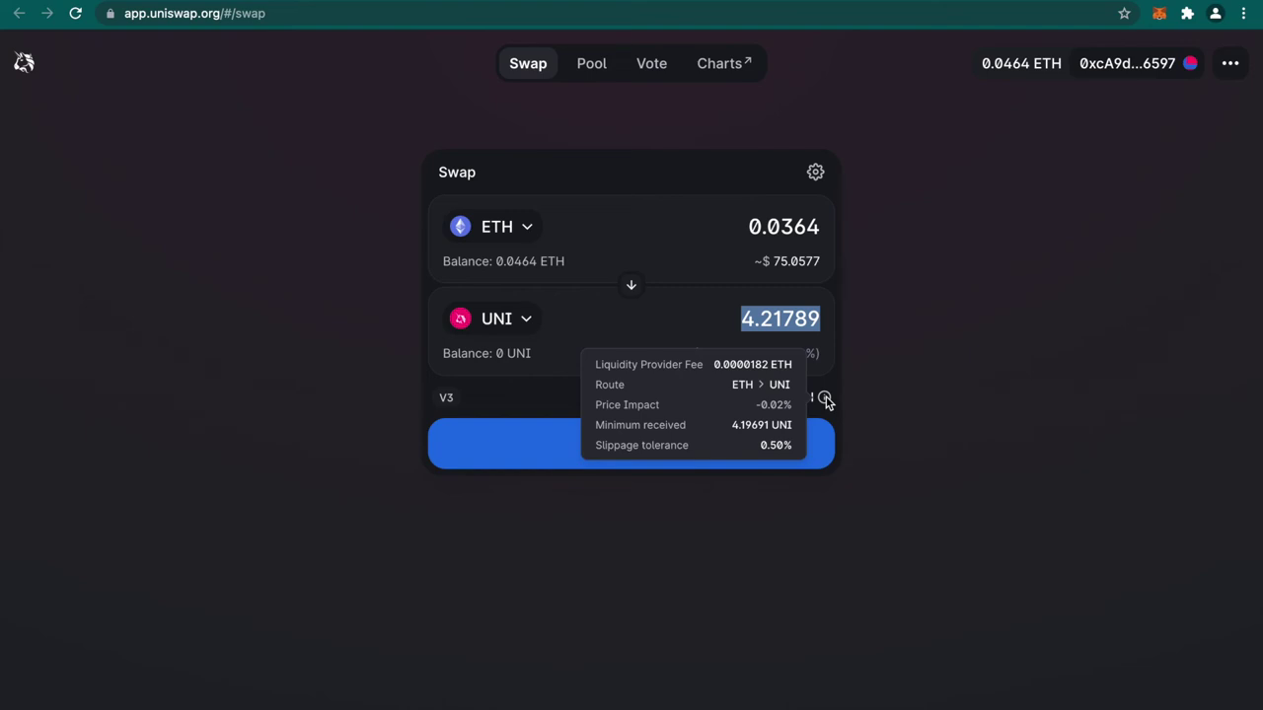
click(815, 175)
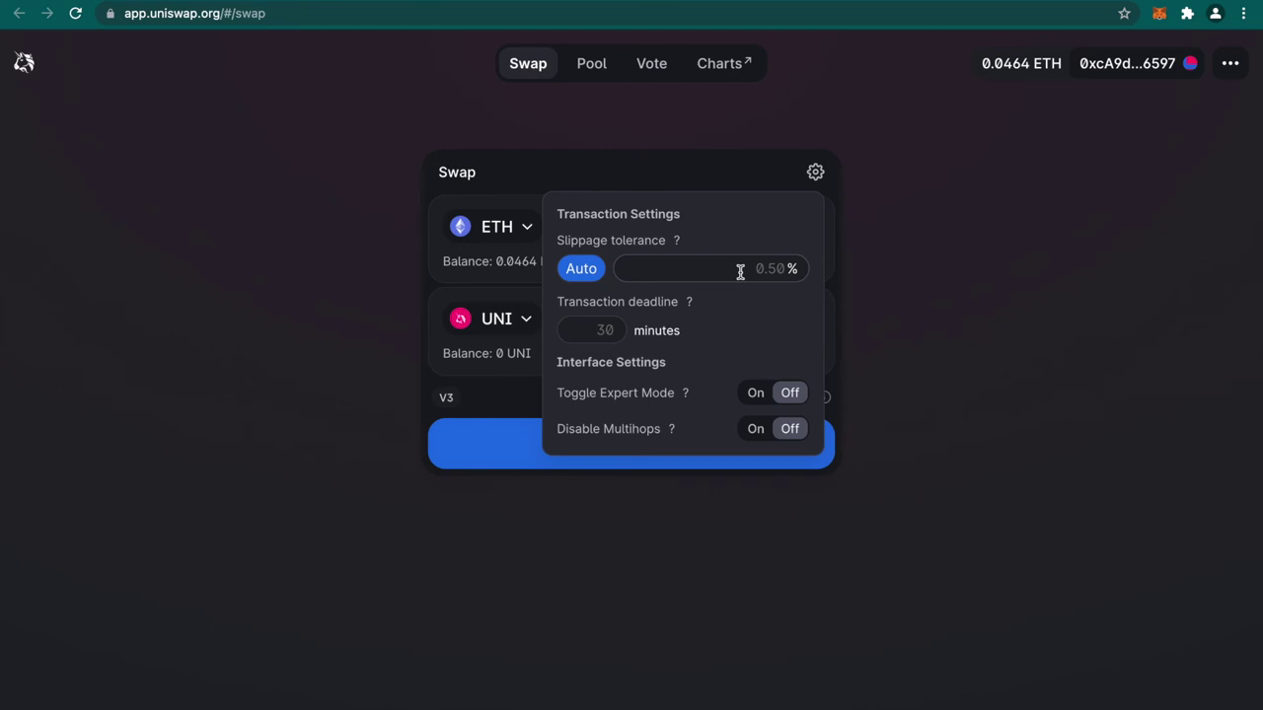
click(515, 166)
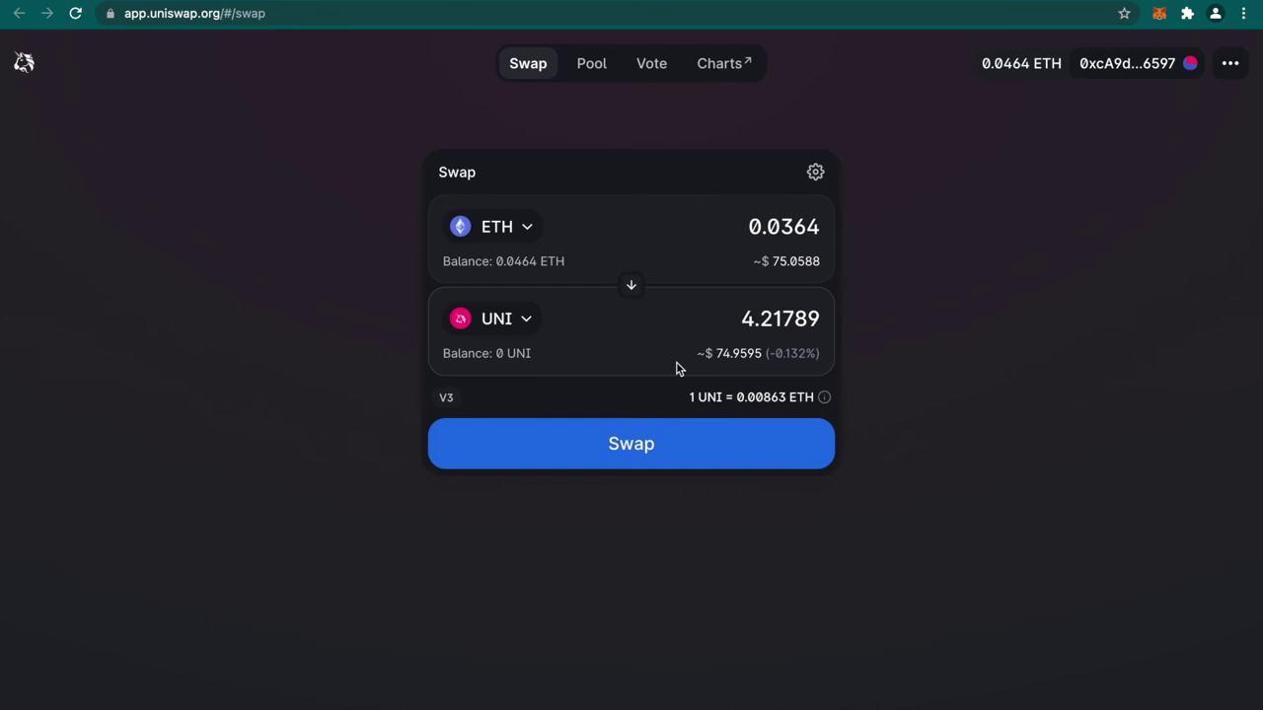
mouse_move(824, 398)
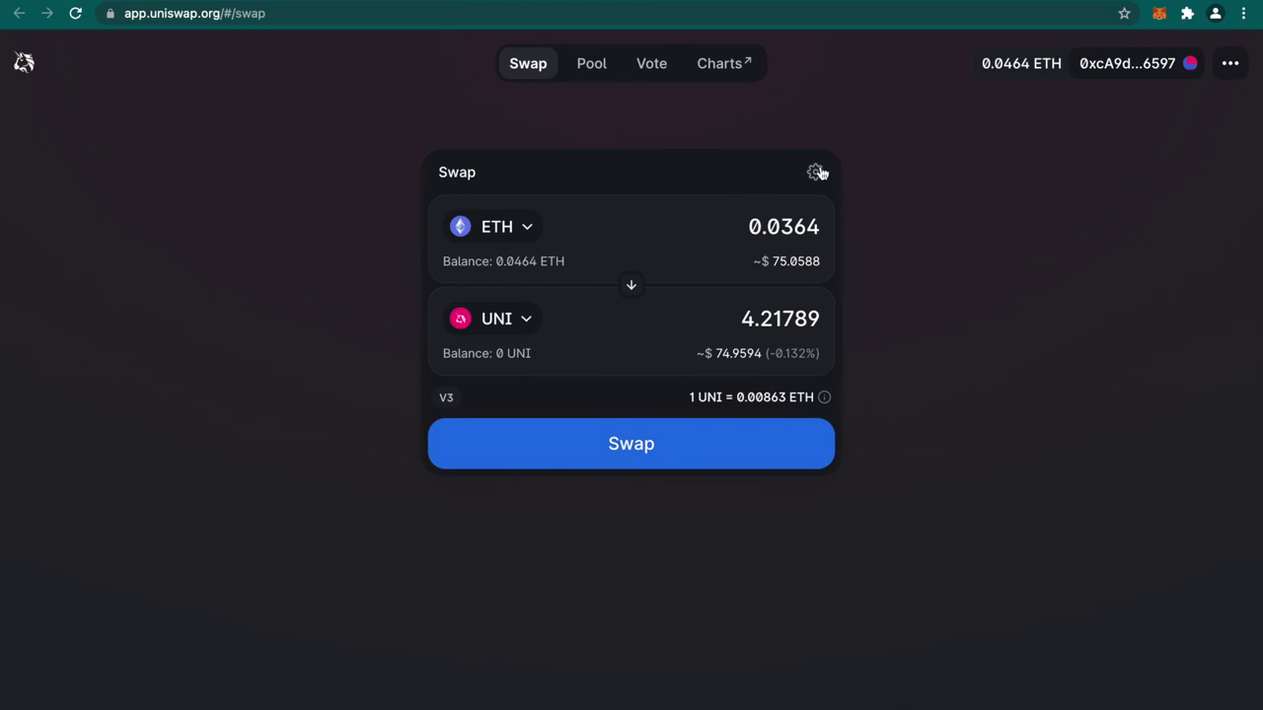
Go to the pools overview, open Uniswap Analytics and examine the 24-hour volume and the Top Tokens table
click(590, 71)
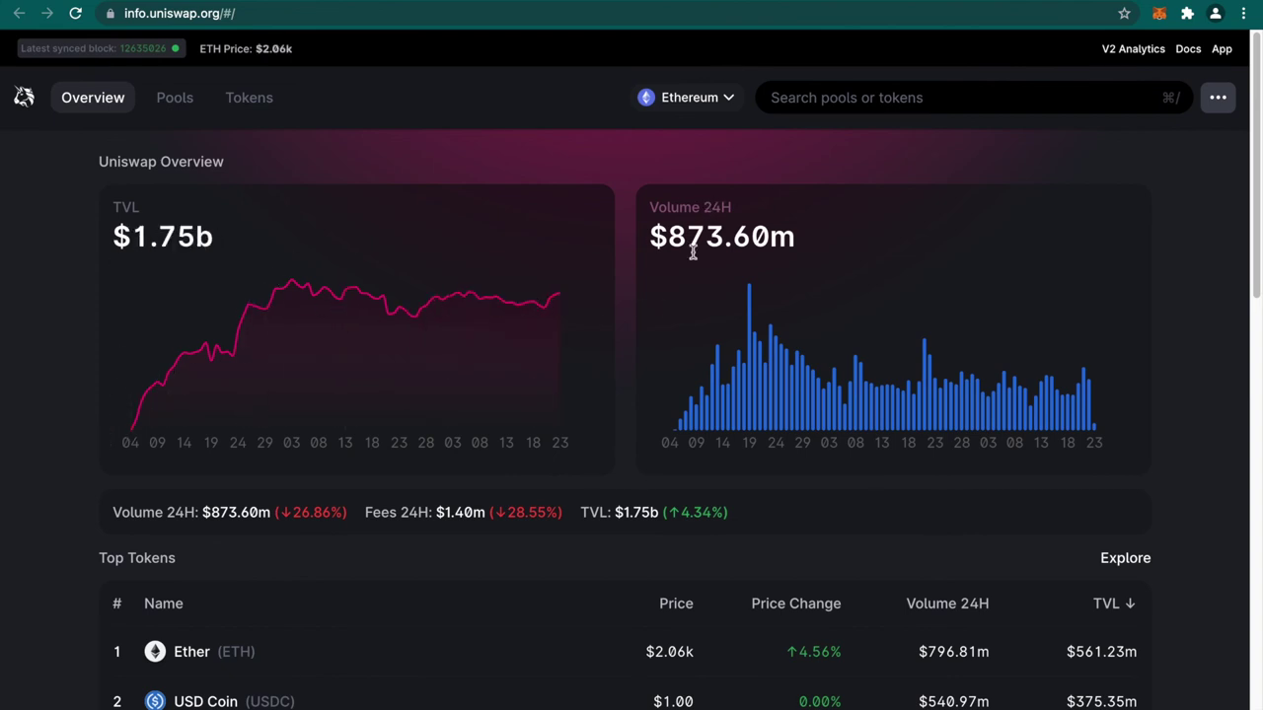
drag(667, 240, 793, 242)
scroll(55, 513, down, 4)
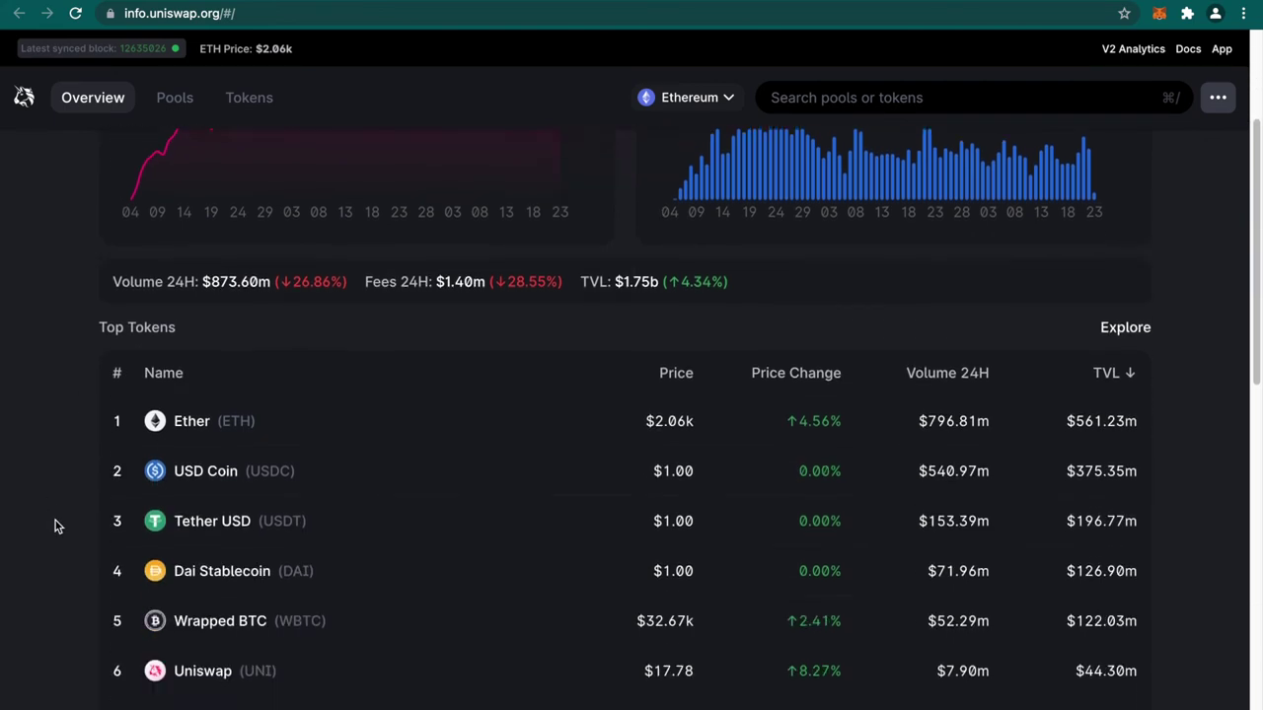
scroll(54, 528, down, 1)
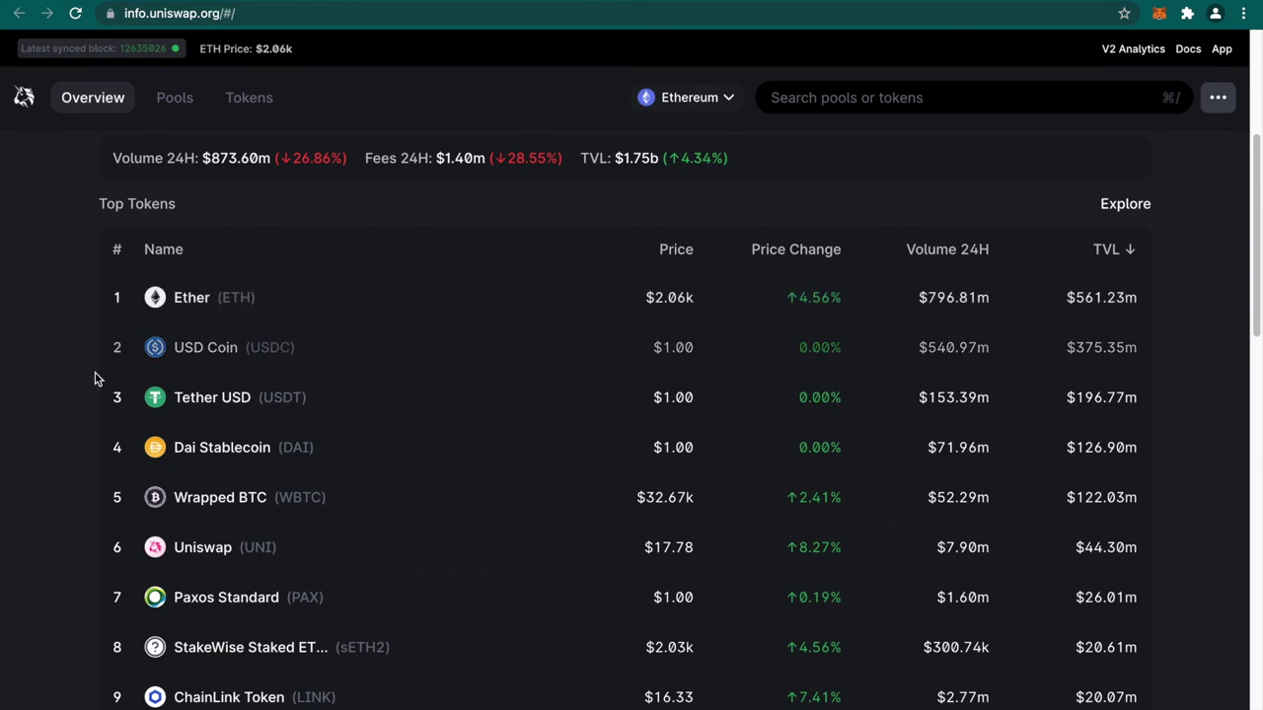
scroll(56, 470, down, 1)
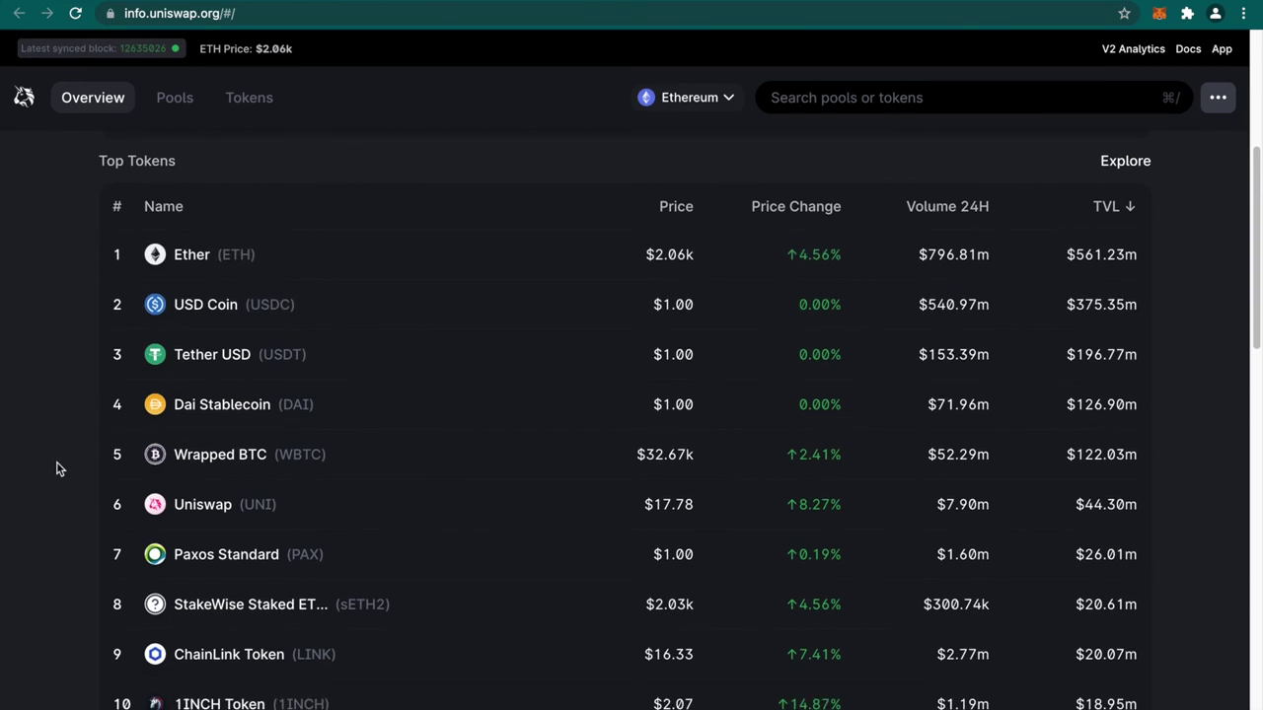
scroll(57, 470, down, 1)
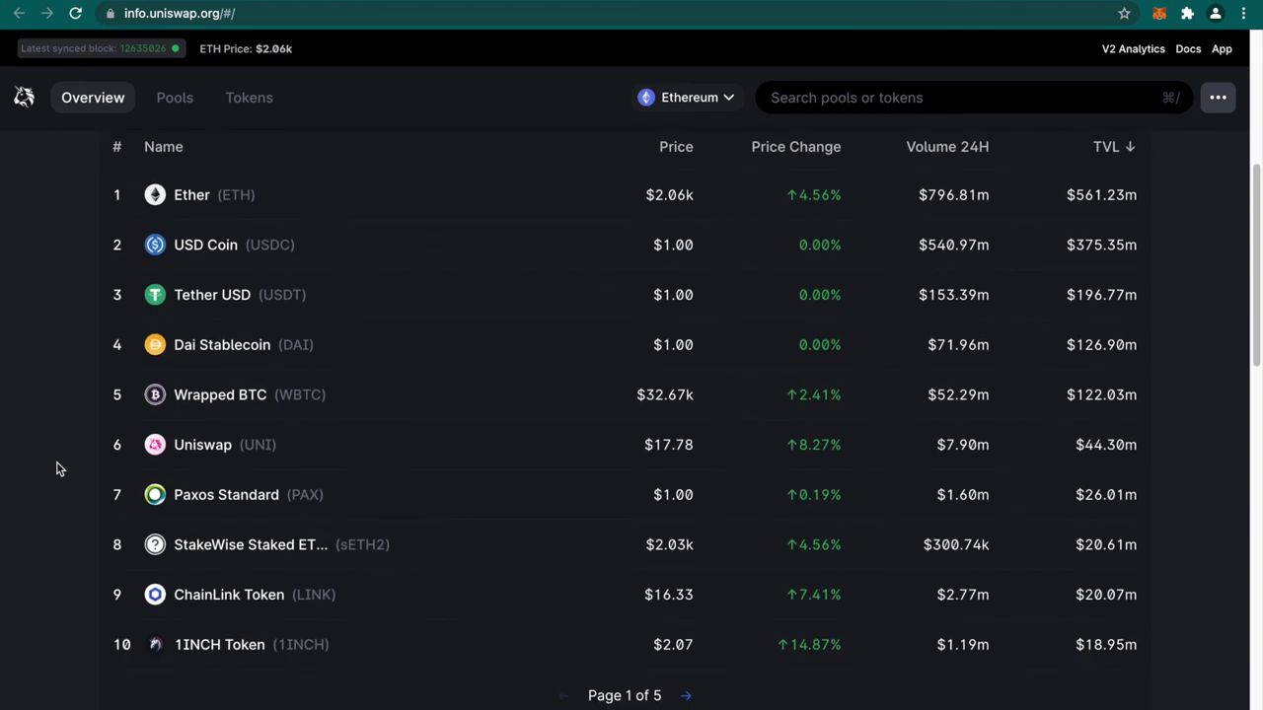
scroll(57, 468, down, 2)
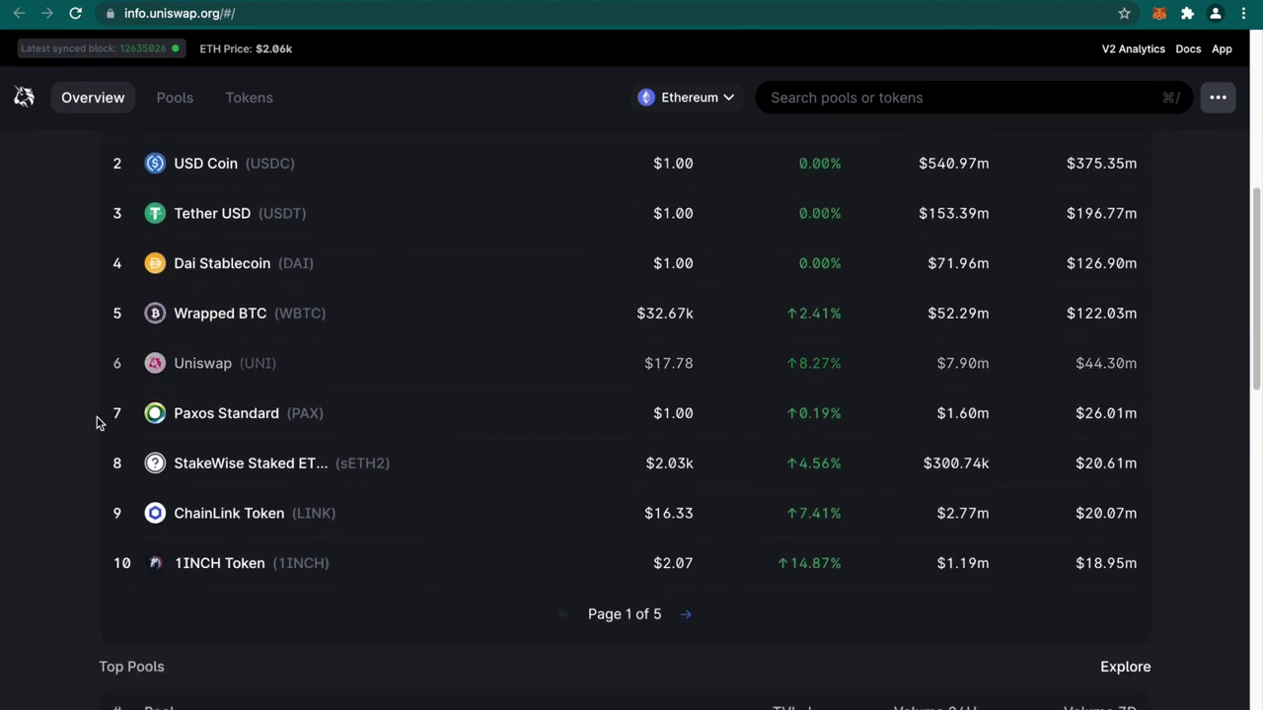
scroll(30, 486, up, 1)
scroll(30, 485, up, 3)
scroll(30, 485, down, 6)
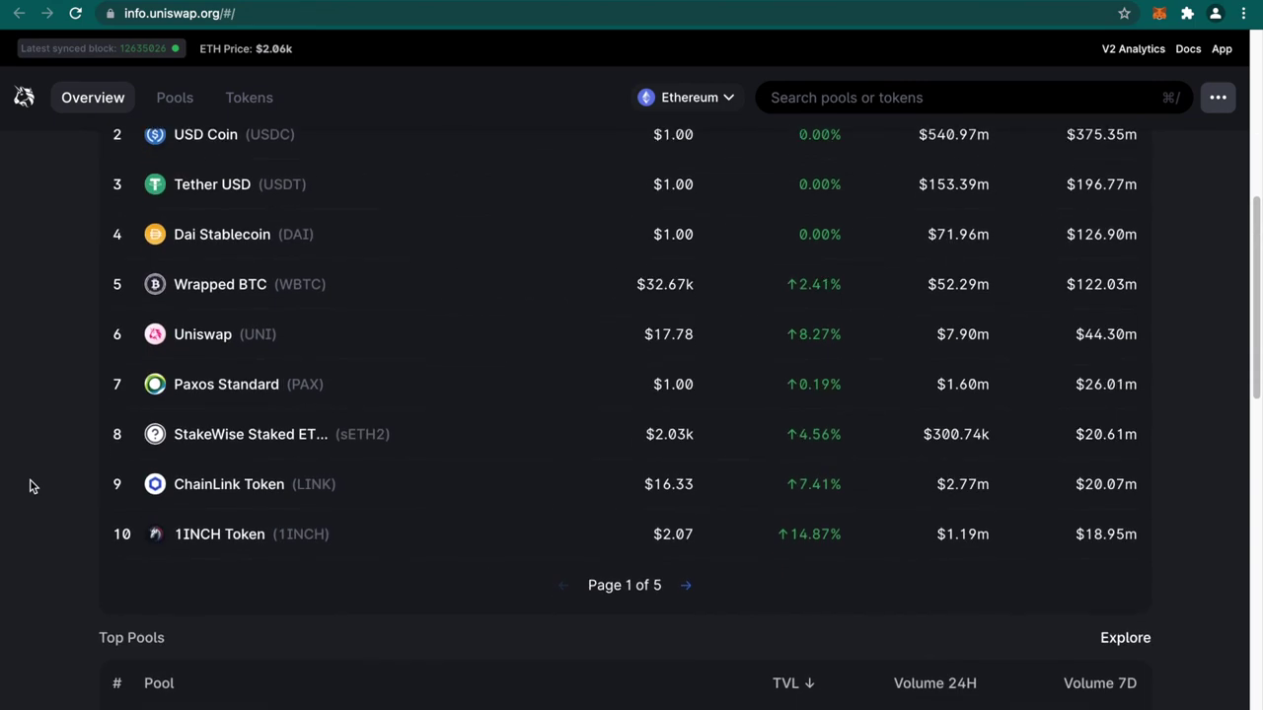
Examine the value locked and trading volumes in the Top Pools table, and return to the Uniswap app's Swap page
scroll(30, 485, down, 4)
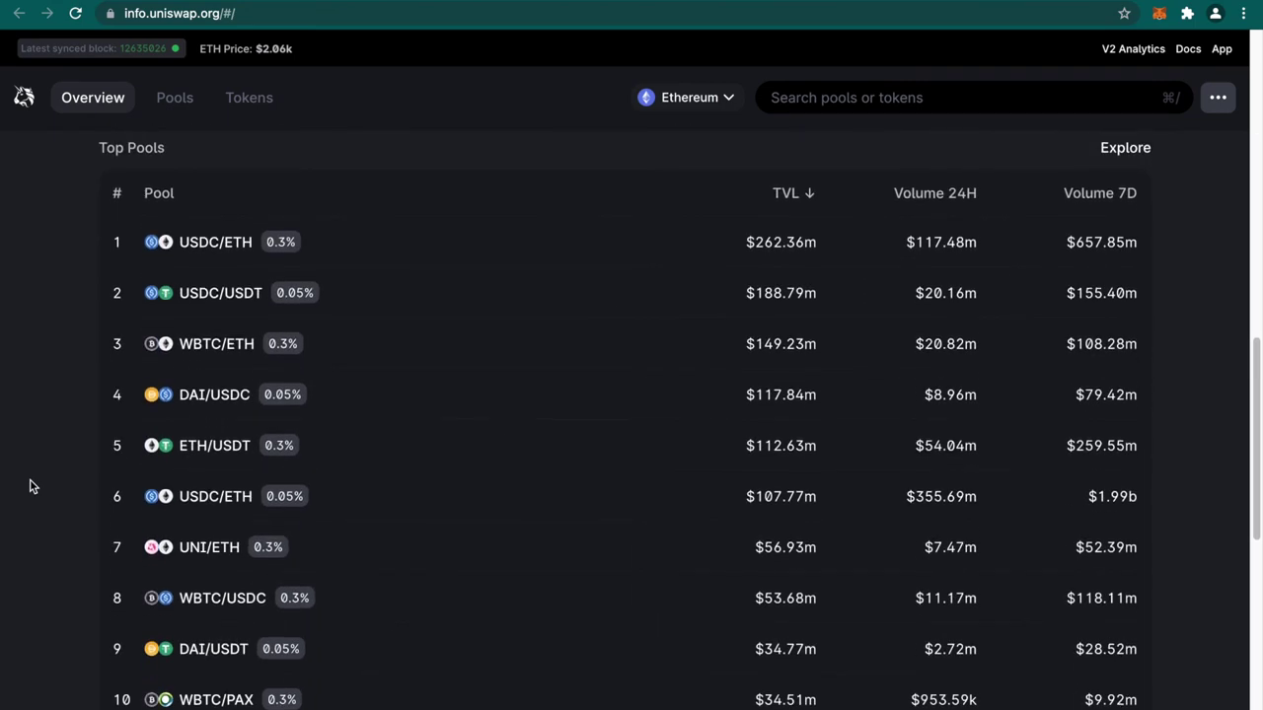
scroll(425, 437, down, 1)
scroll(425, 437, up, 1)
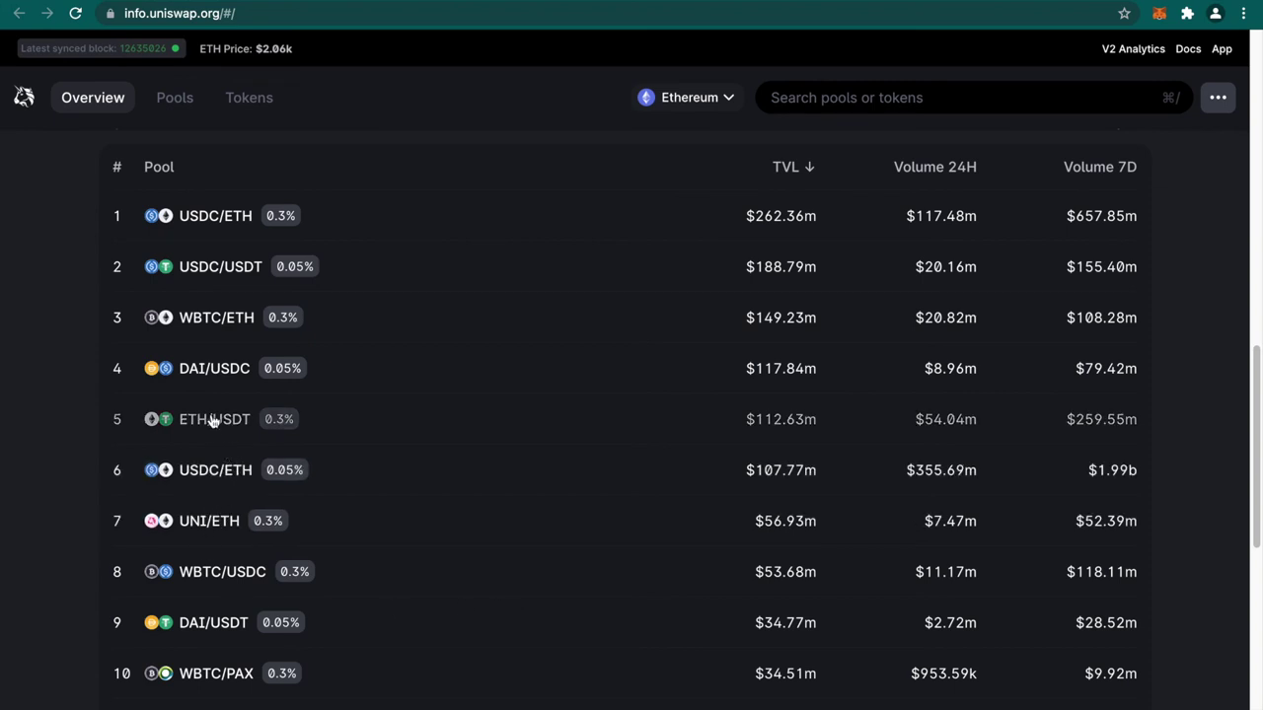
scroll(69, 399, up, 1)
scroll(69, 399, down, 1)
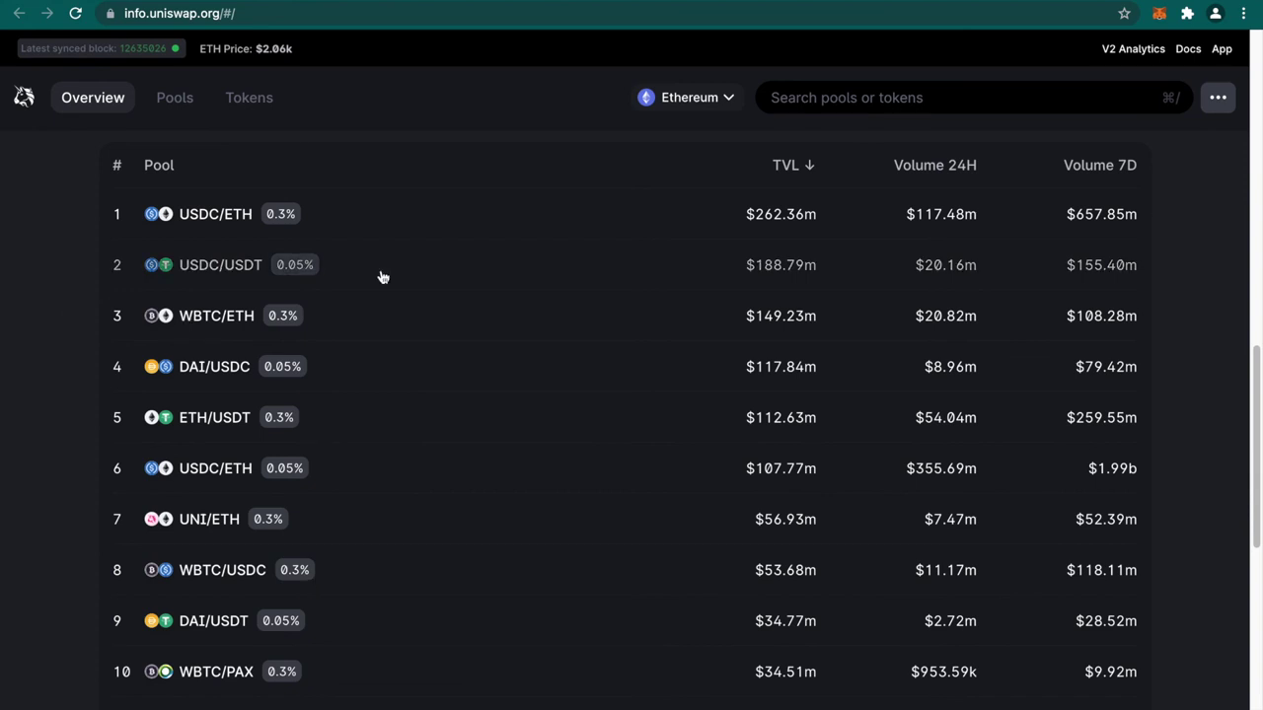
scroll(383, 277, up, 1)
scroll(383, 278, up, 6)
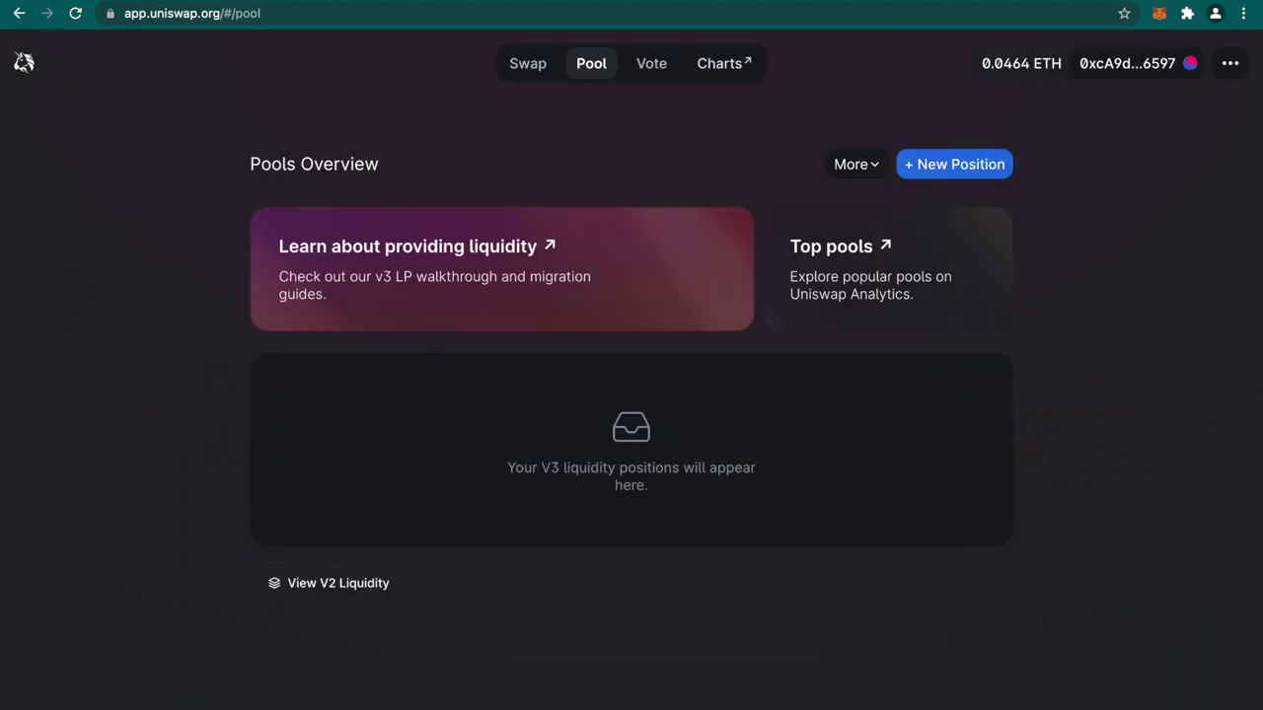
click(529, 65)
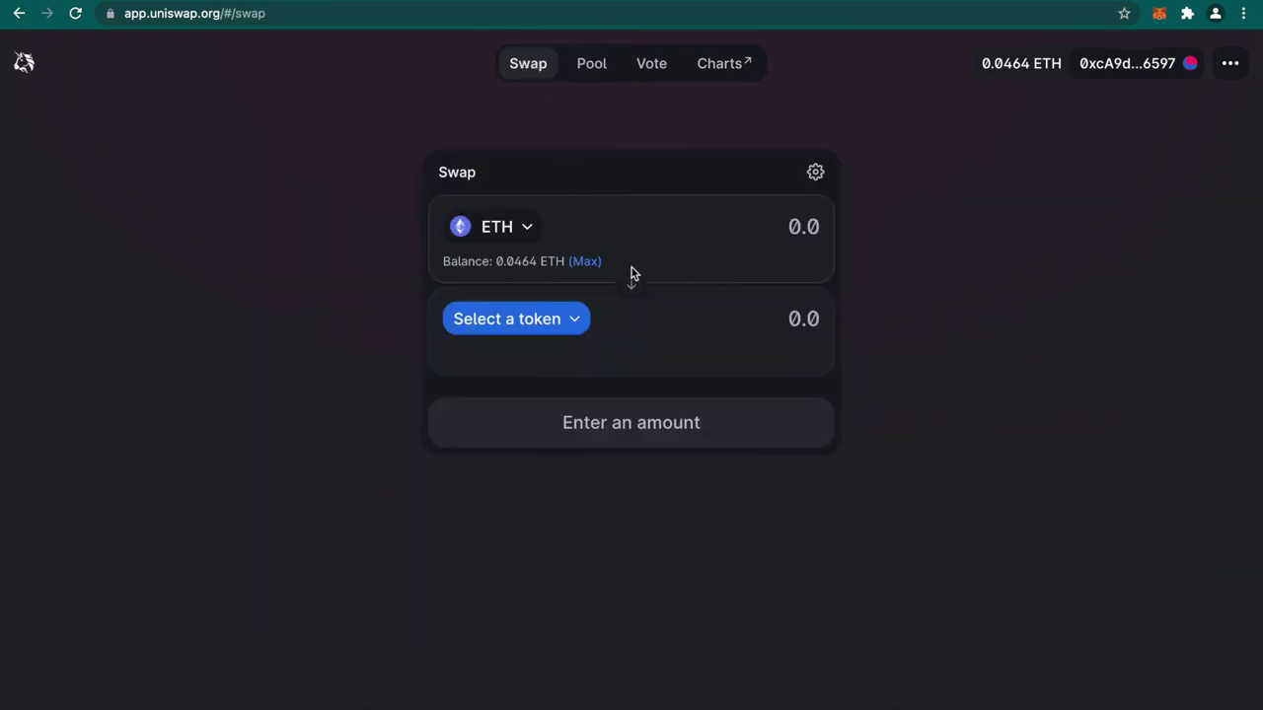
Enter the maximum ETH amount to swap, choose UNI as the receiving token by searching for "uni", and check the exchange-rate details
click(585, 263)
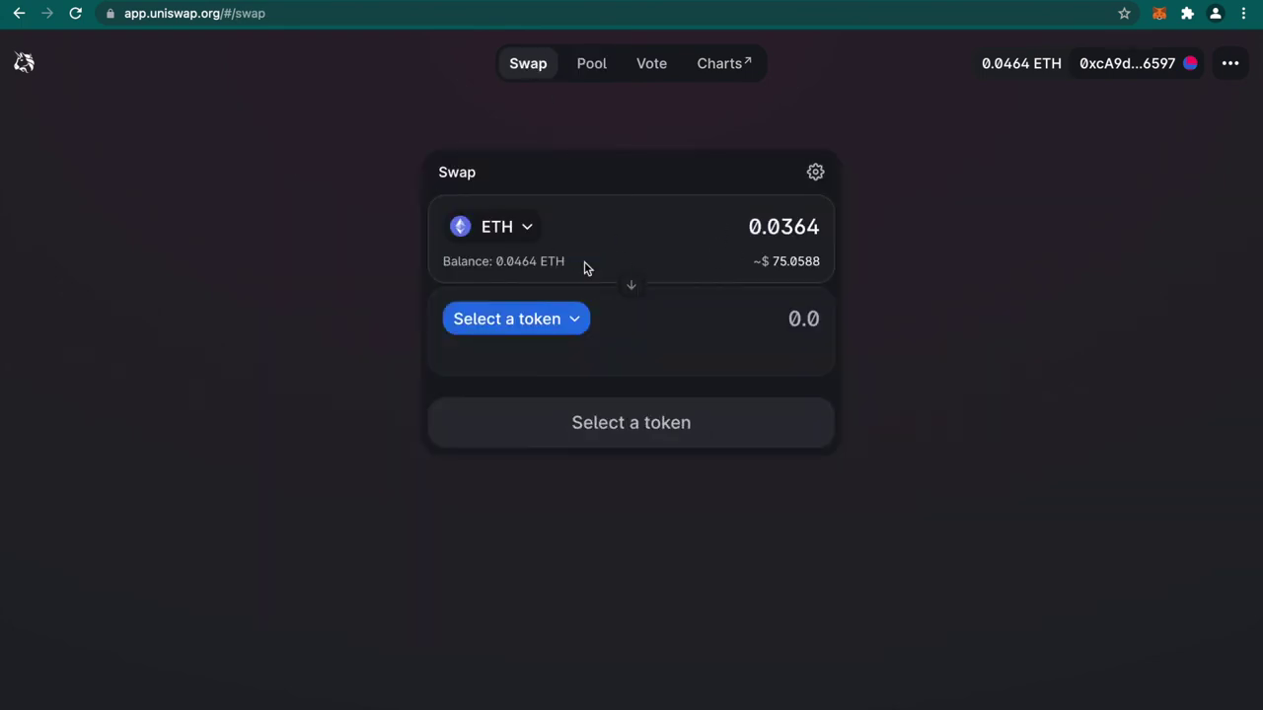
click(558, 322)
text(uni)
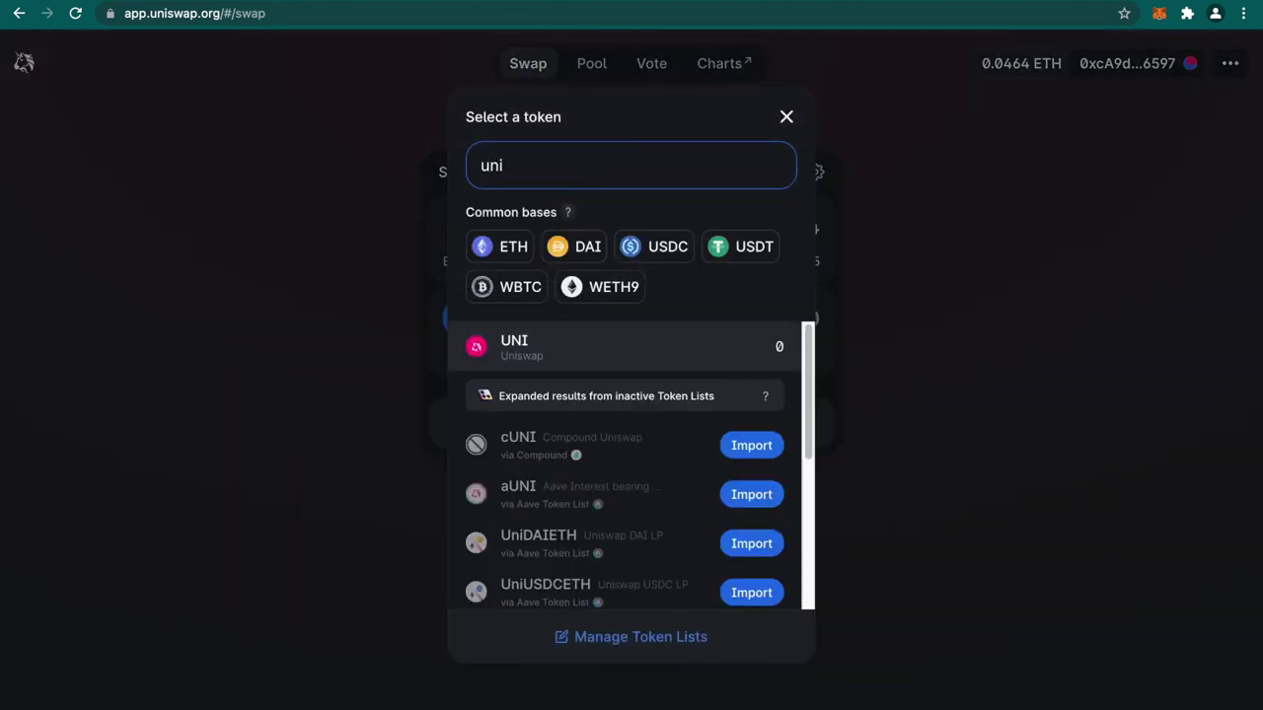
click(544, 358)
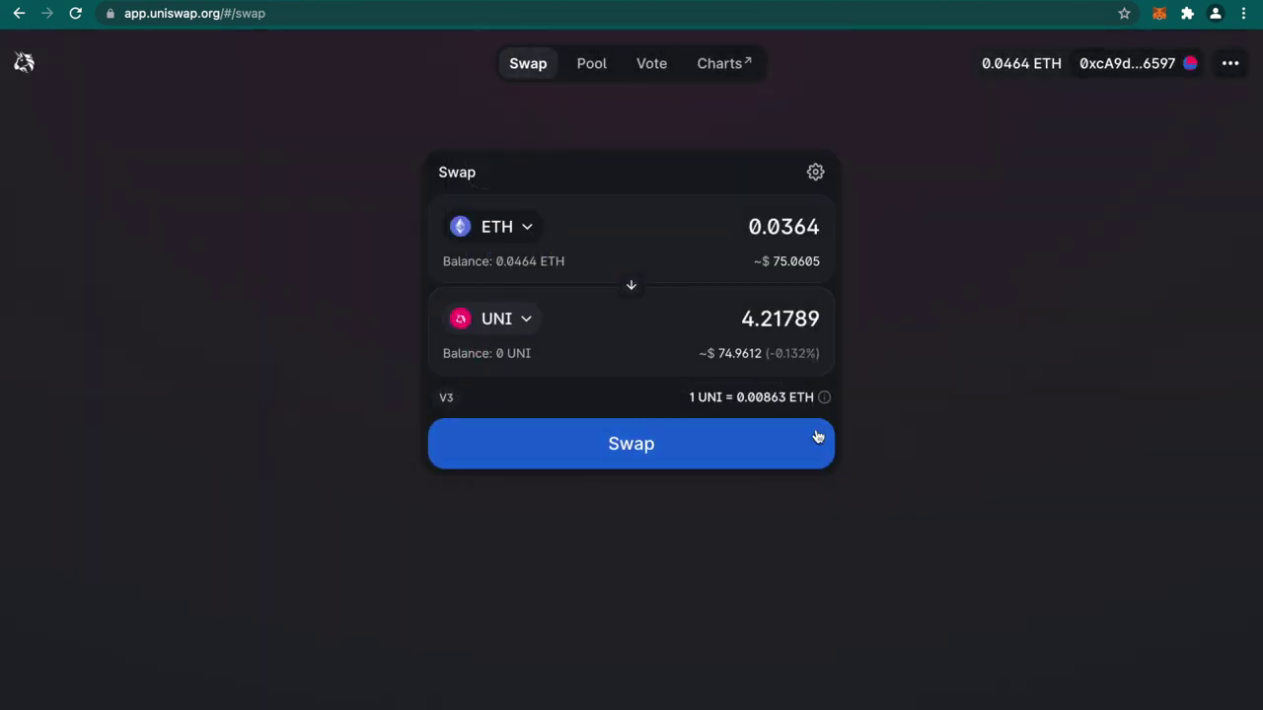
mouse_move(825, 398)
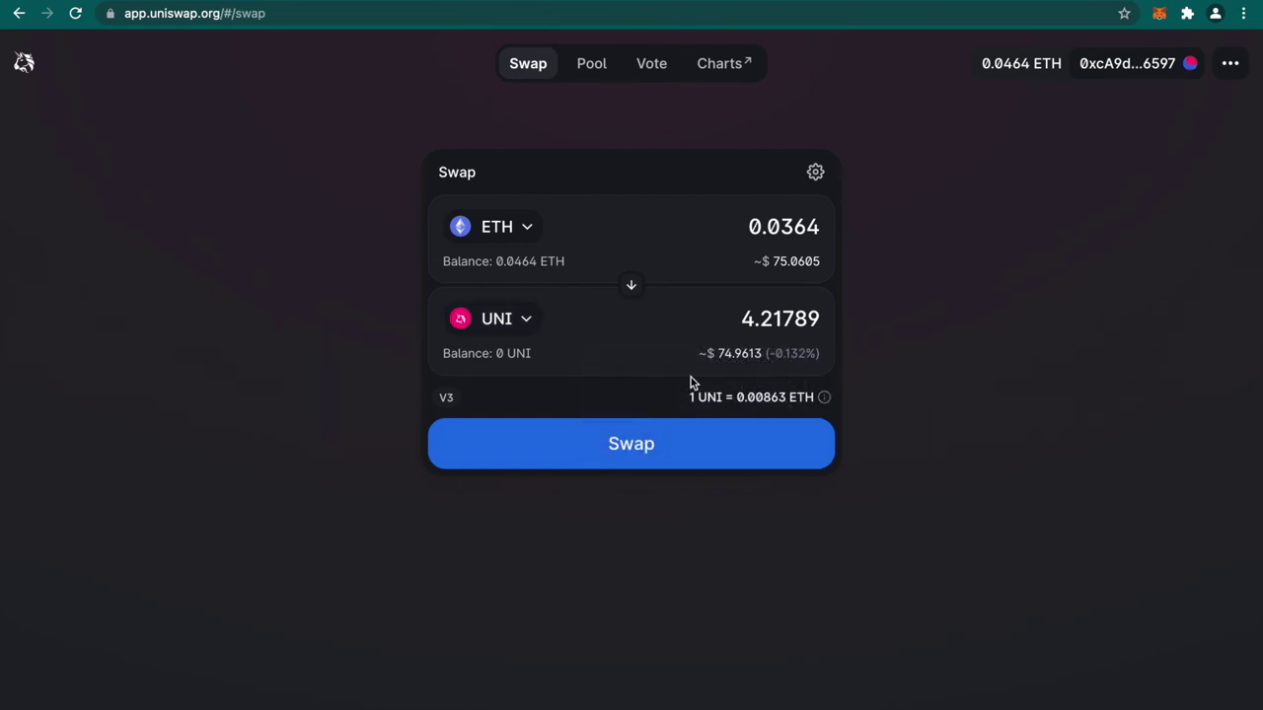
Submit the ETH-to-UNI swap, review the gas fee options in MetaMask, save the Average fee and approve the transaction
click(637, 450)
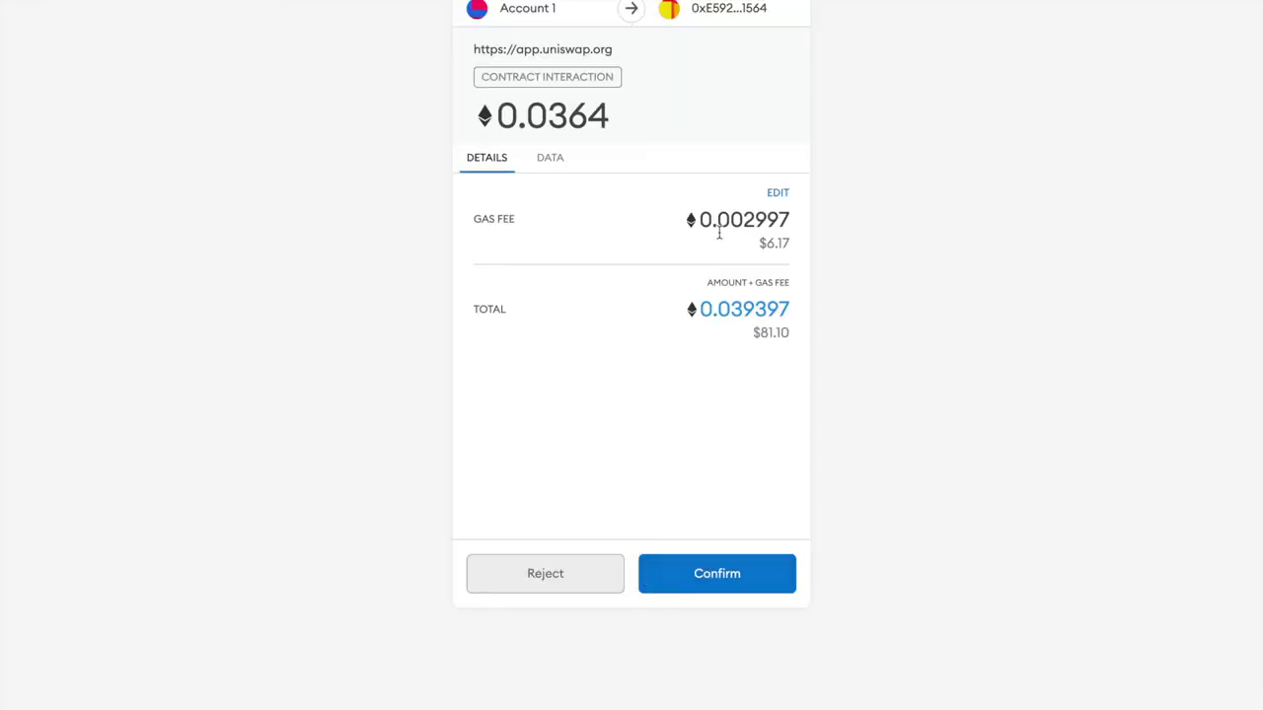
drag(758, 242, 794, 249)
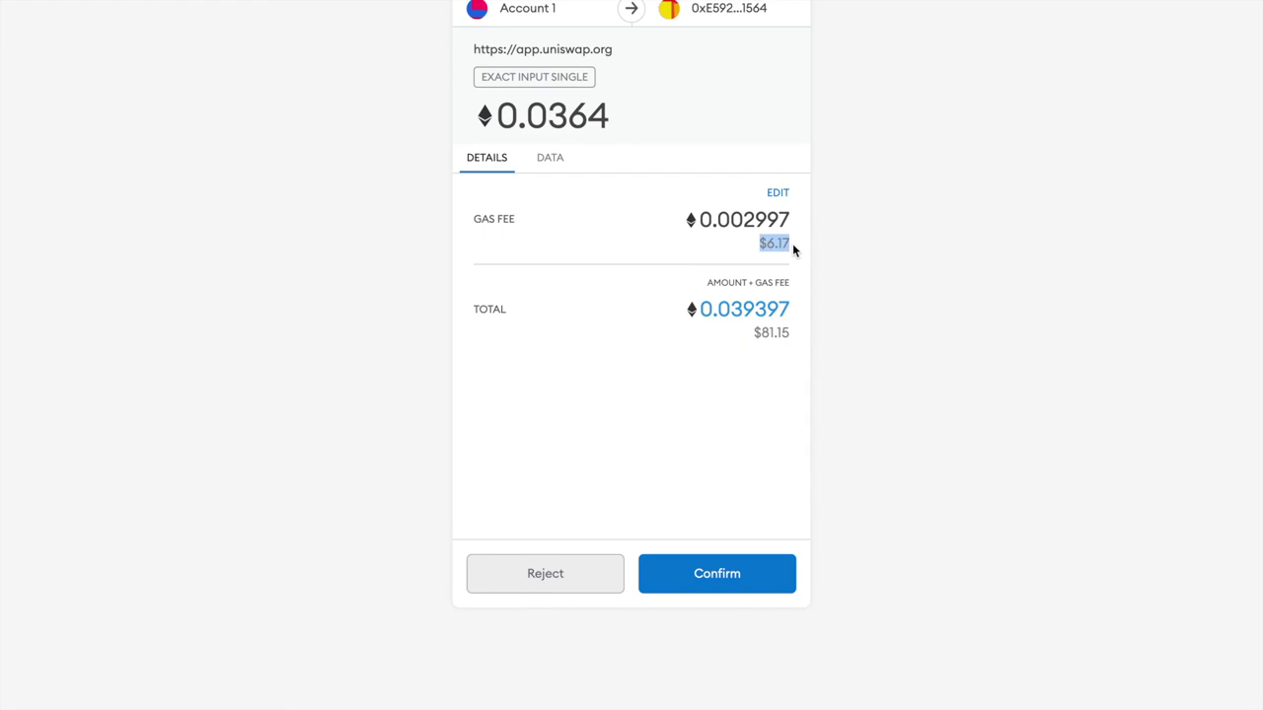
click(777, 194)
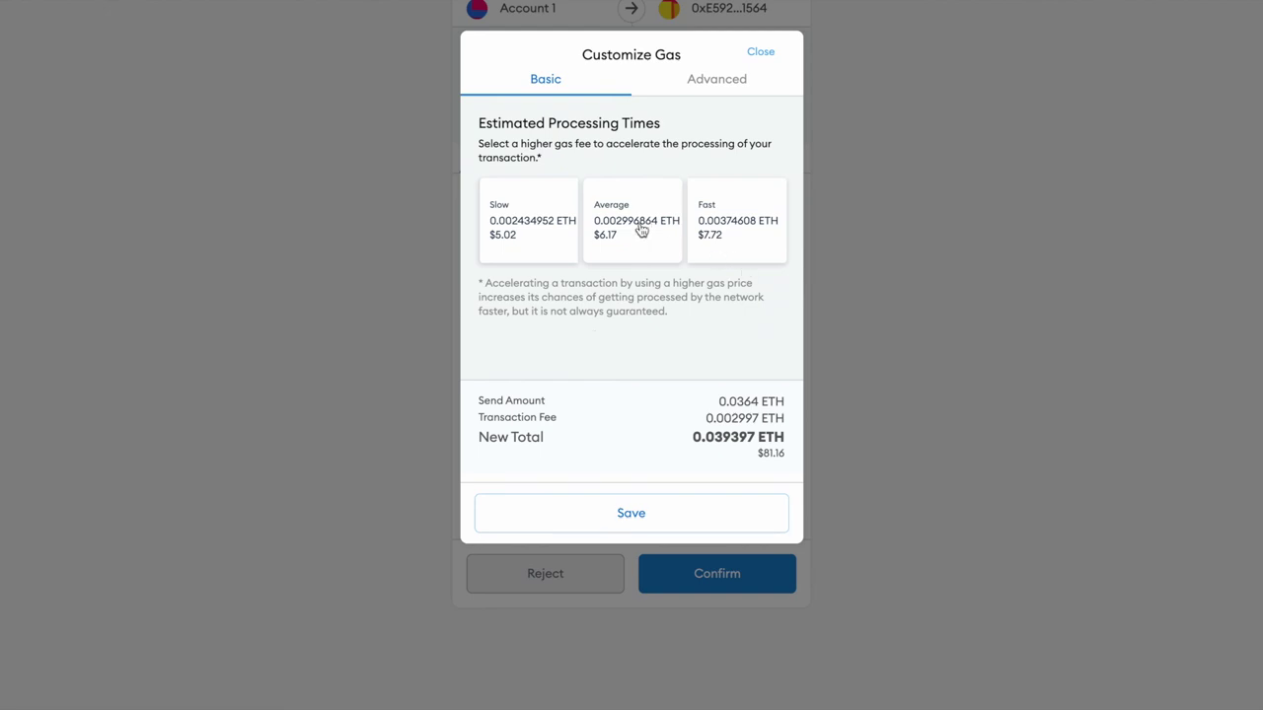
click(641, 515)
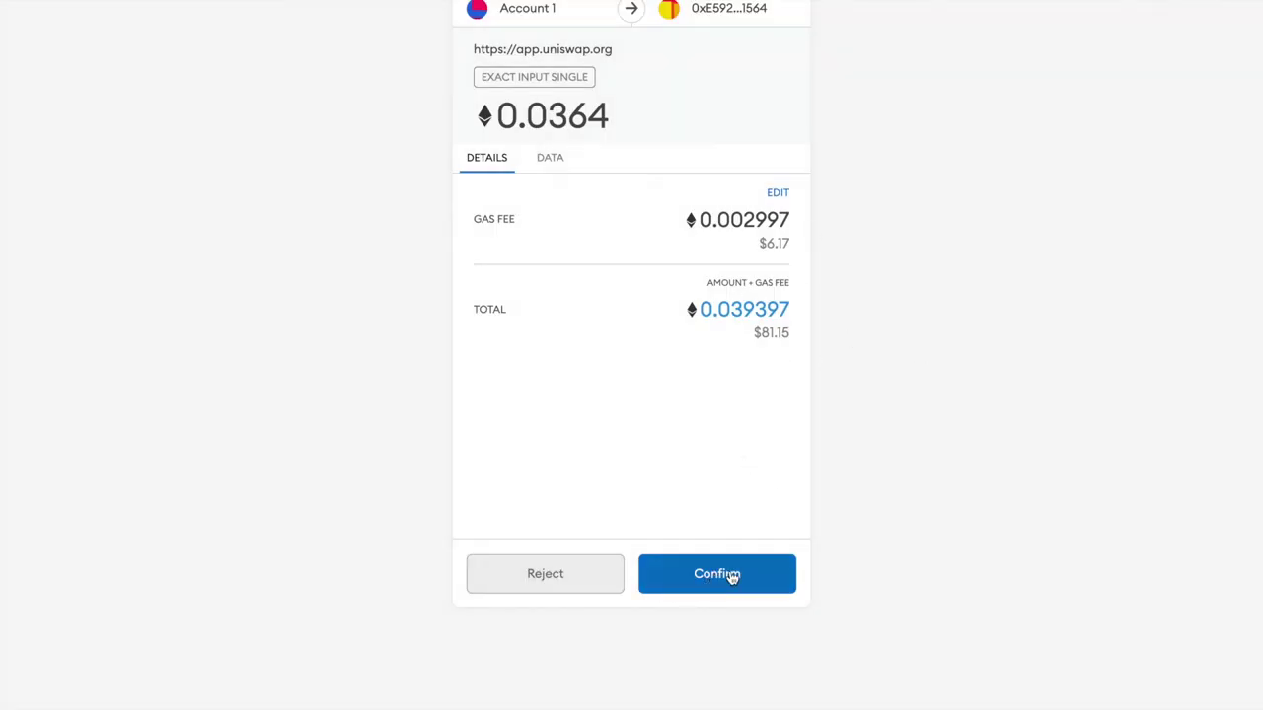
click(731, 576)
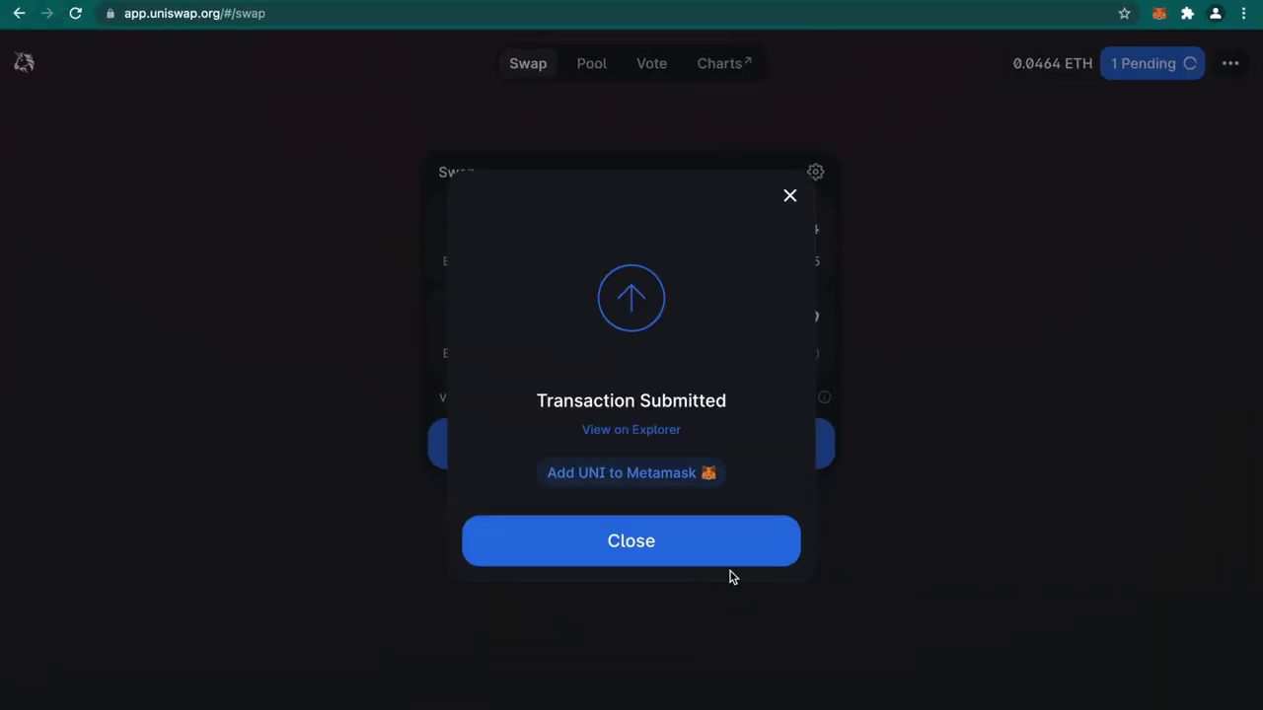
Dismiss the transaction submission notice and check the pending swap in the account's recent transactions
click(624, 541)
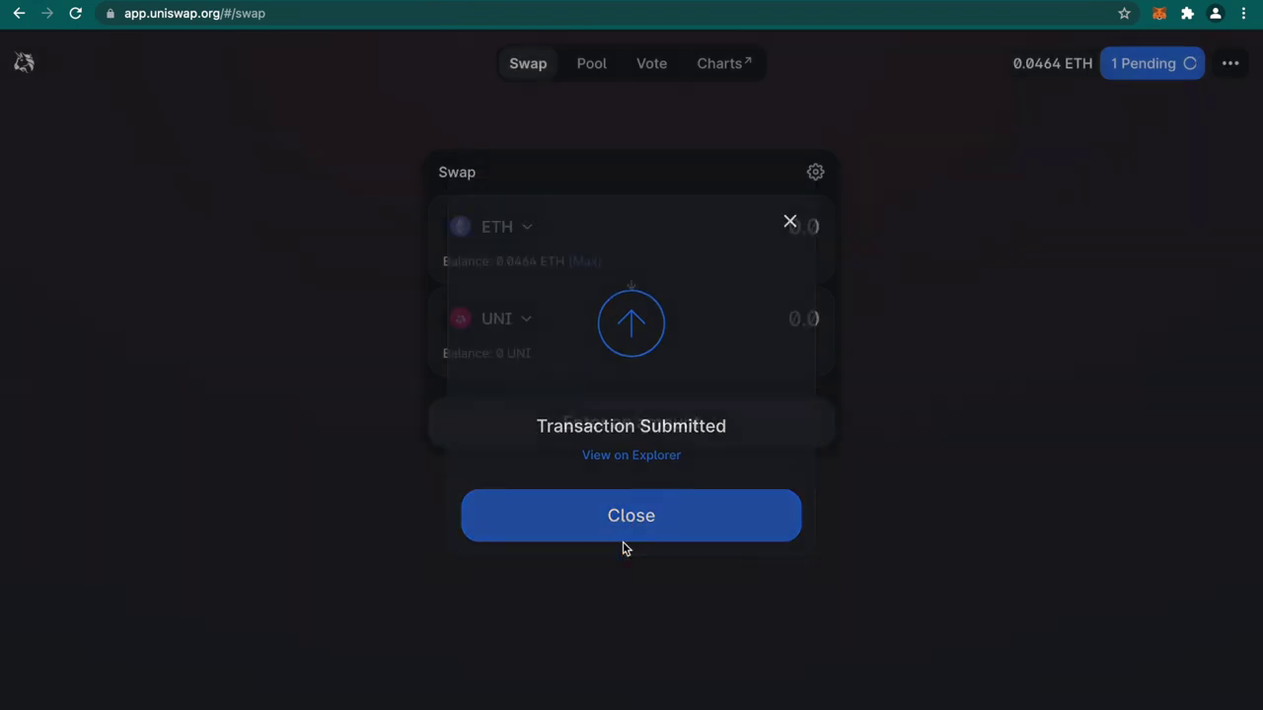
click(1138, 65)
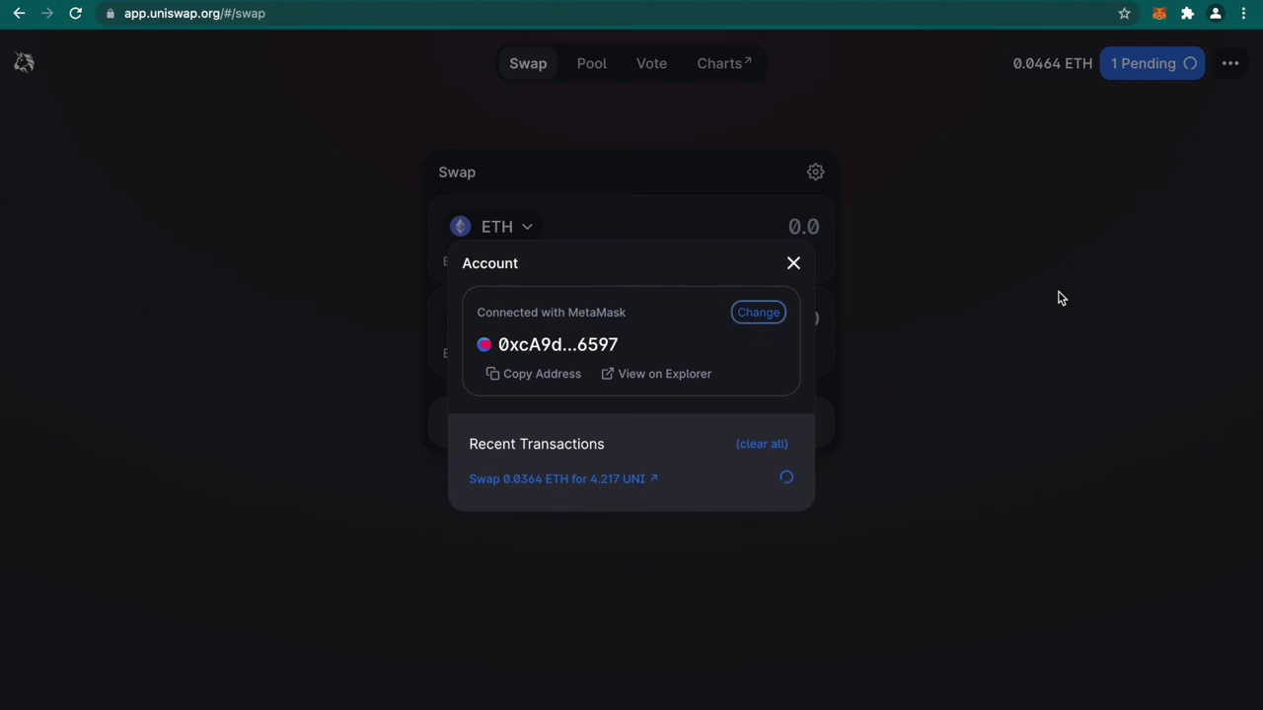
click(889, 293)
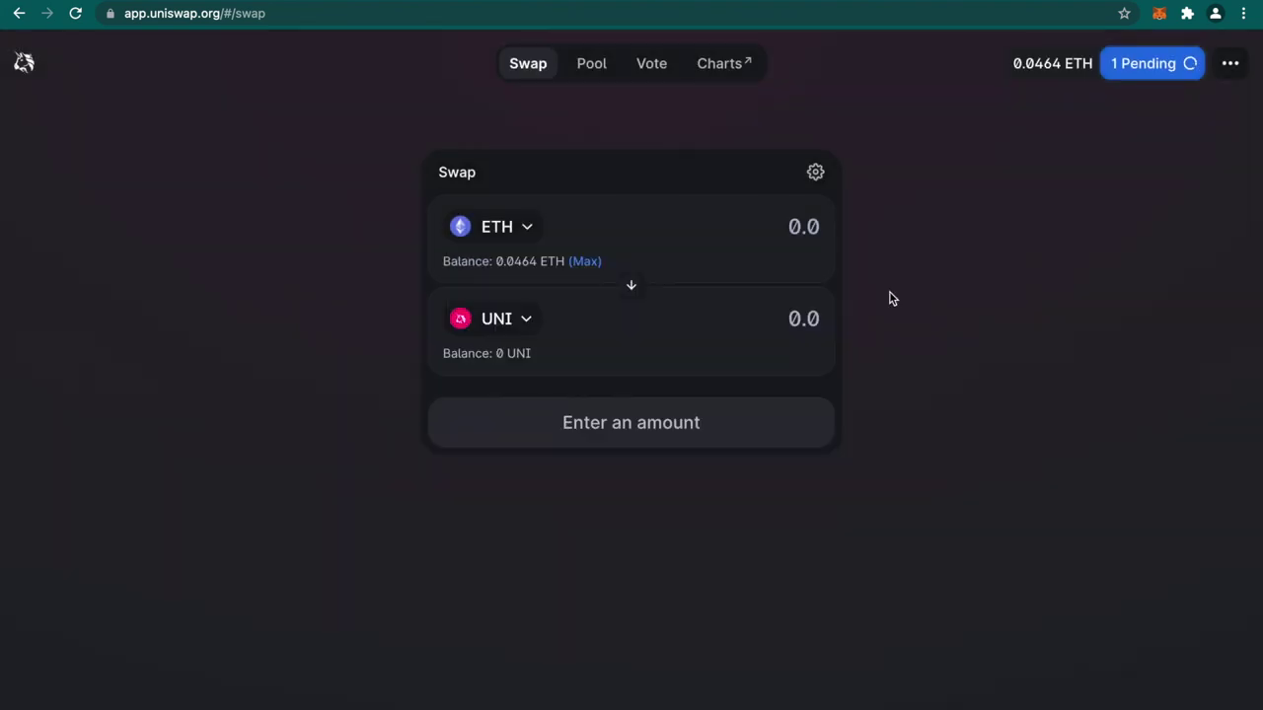